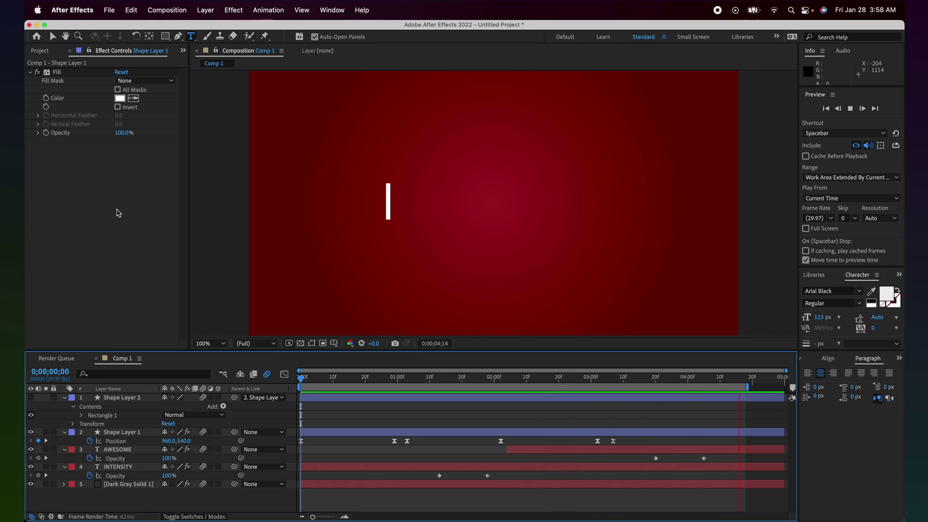
Create Comp 2 from the HDTV 1080 29.97 preset: 1920×1080, 29.97 fps, 5 seconds.
left_click(43, 52)
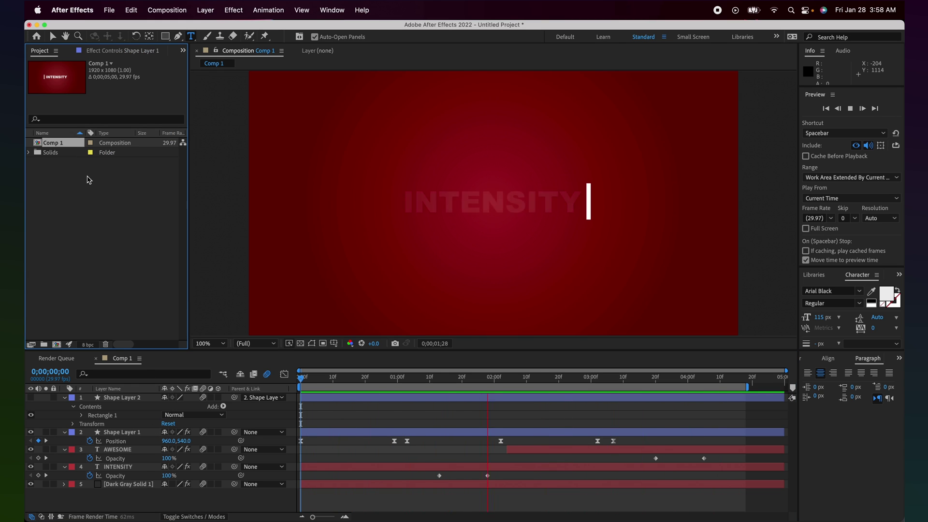
left_click(89, 212)
right_click(90, 213)
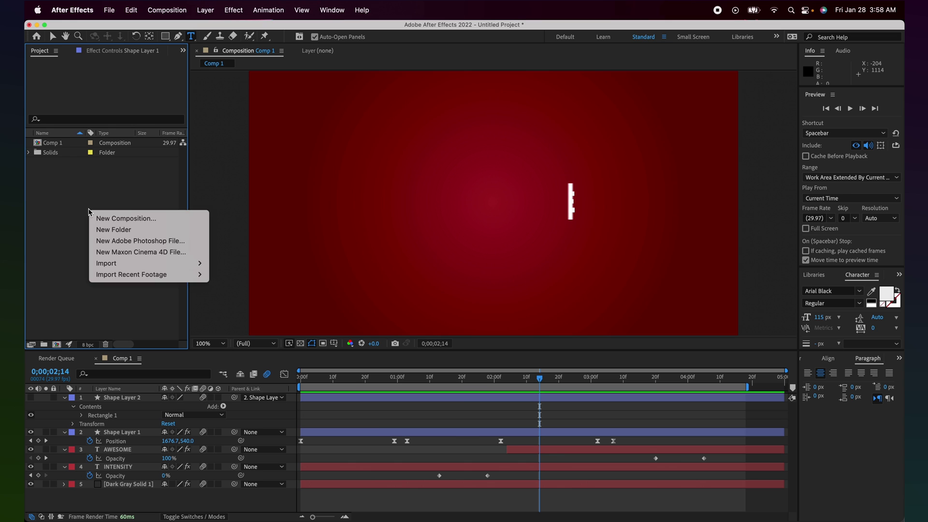
left_click(114, 220)
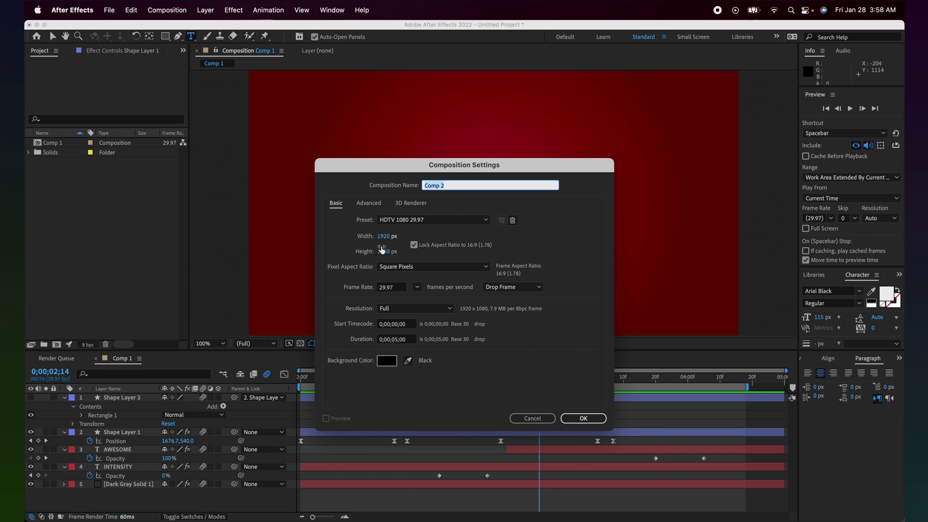
left_click(583, 419)
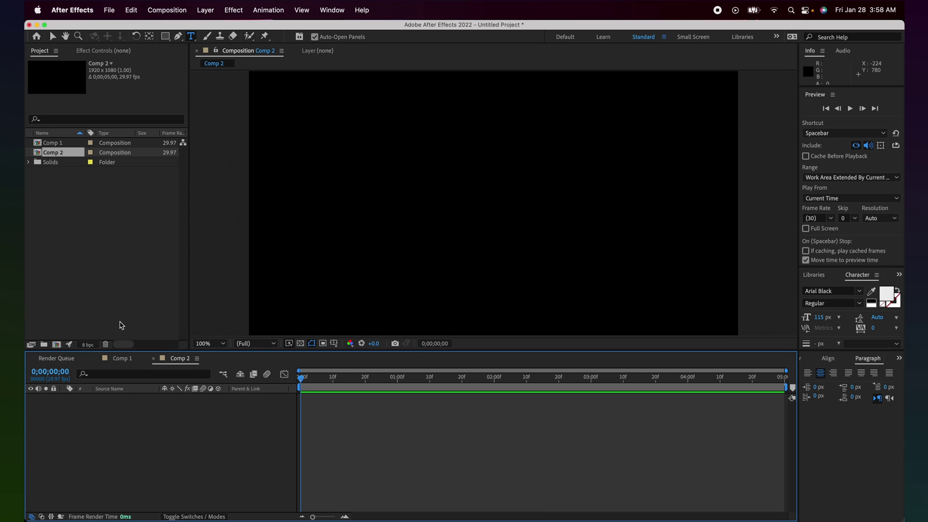
Add a full-frame Dark Gray Solid 2 layer to Comp 2.
right_click(121, 407)
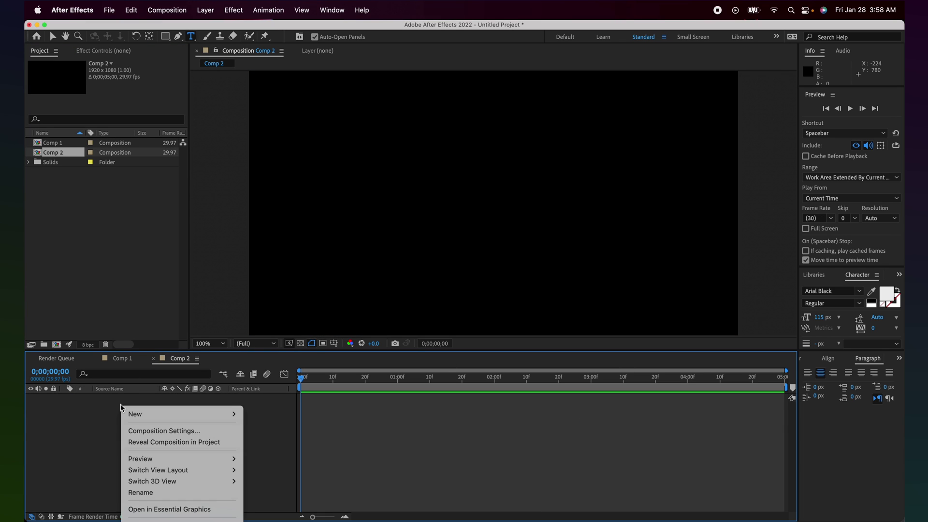
mouse_move(165, 415)
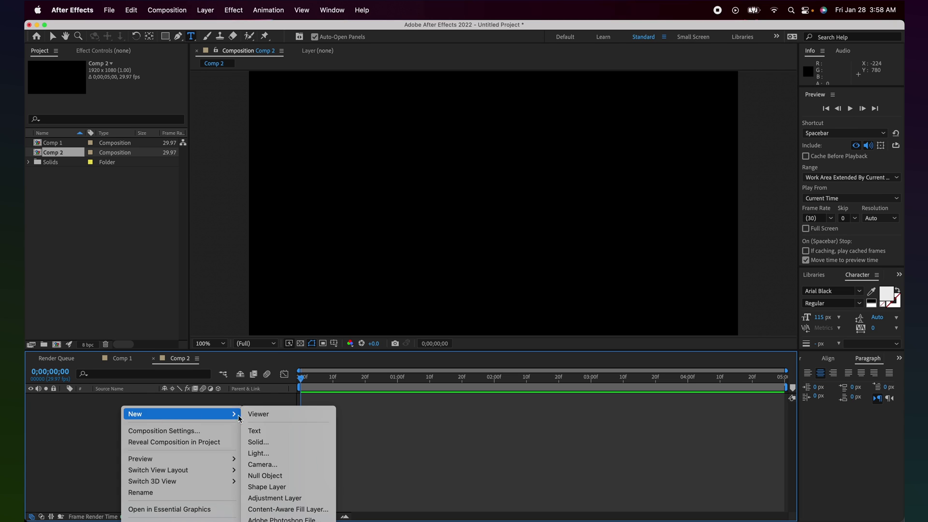
left_click(270, 442)
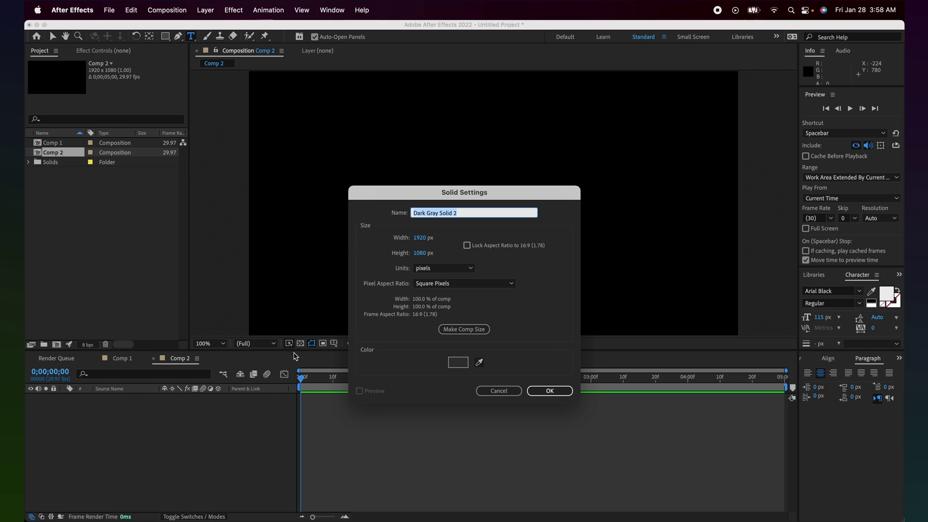
left_click(550, 390)
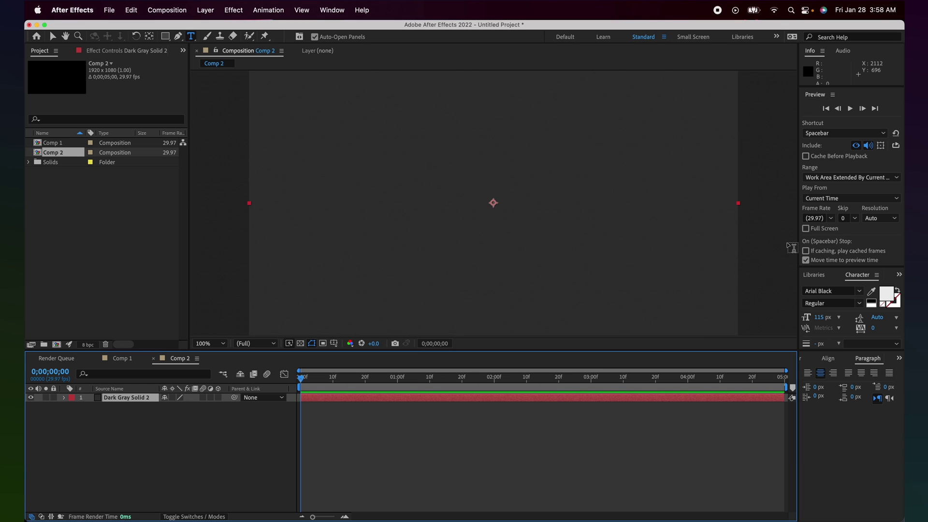
Apply a black-to-white Gradient Ramp to the solid and show its Effect Controls.
key("super+5")
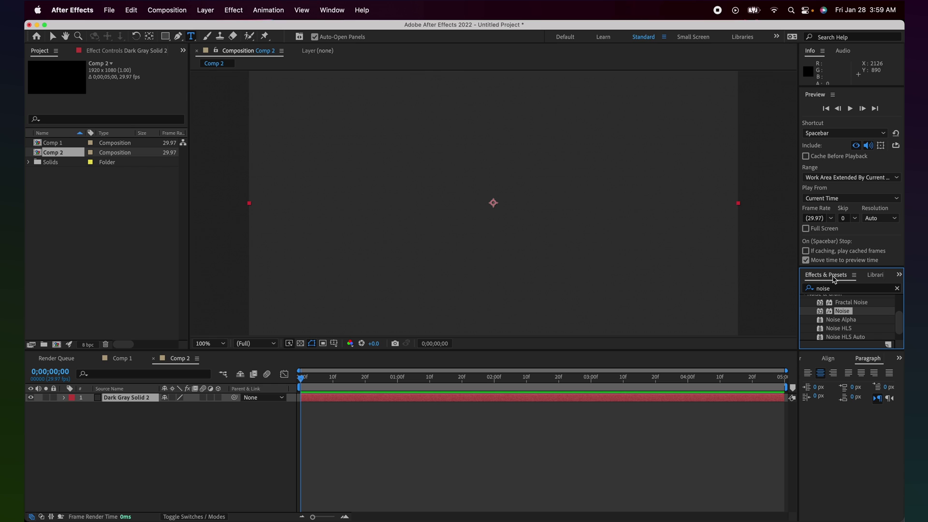
left_click(233, 10)
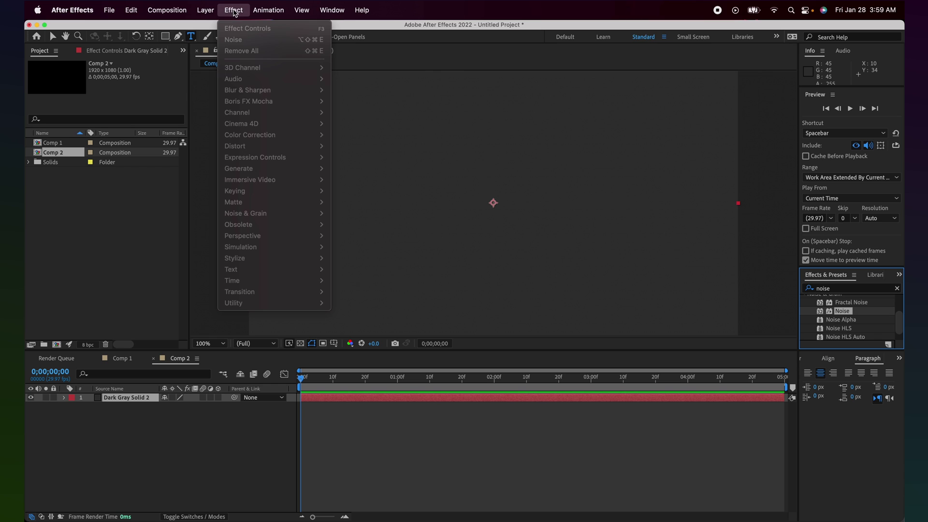
left_click(128, 470)
left_click(124, 402)
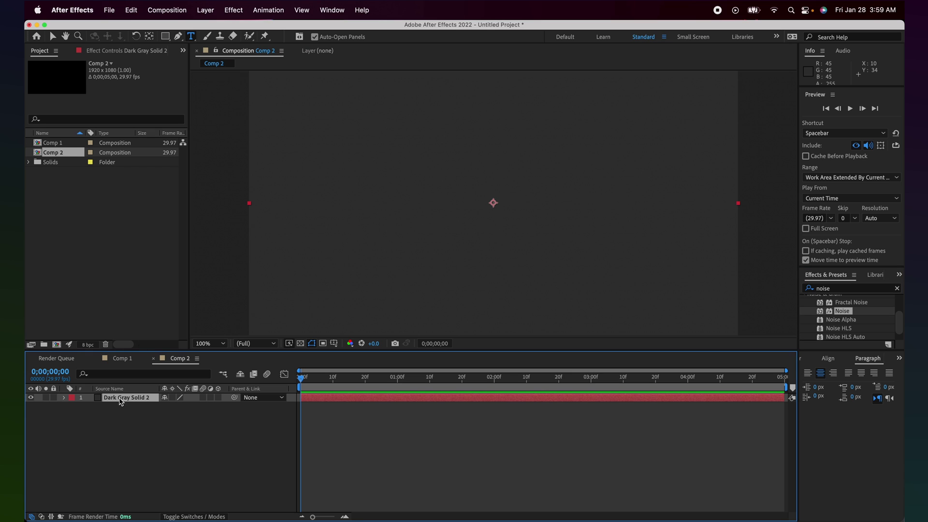
left_click(239, 12)
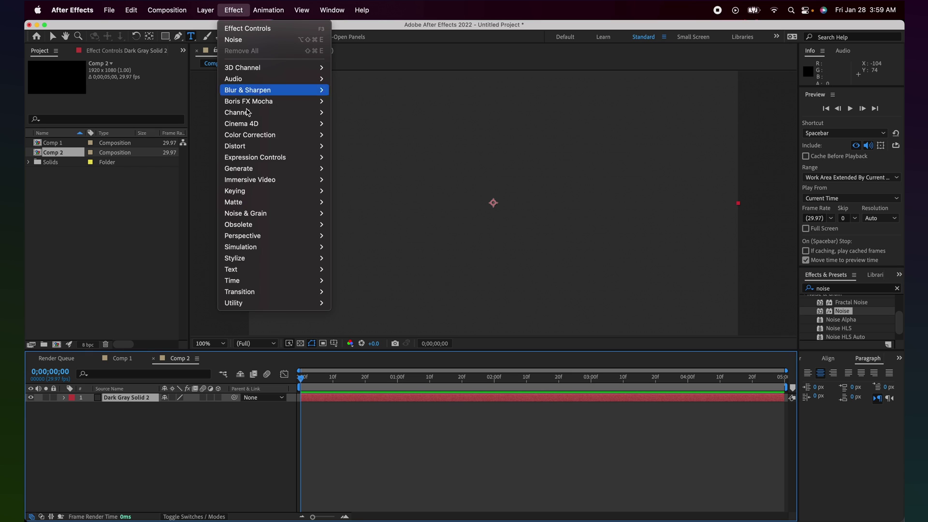
mouse_move(309, 168)
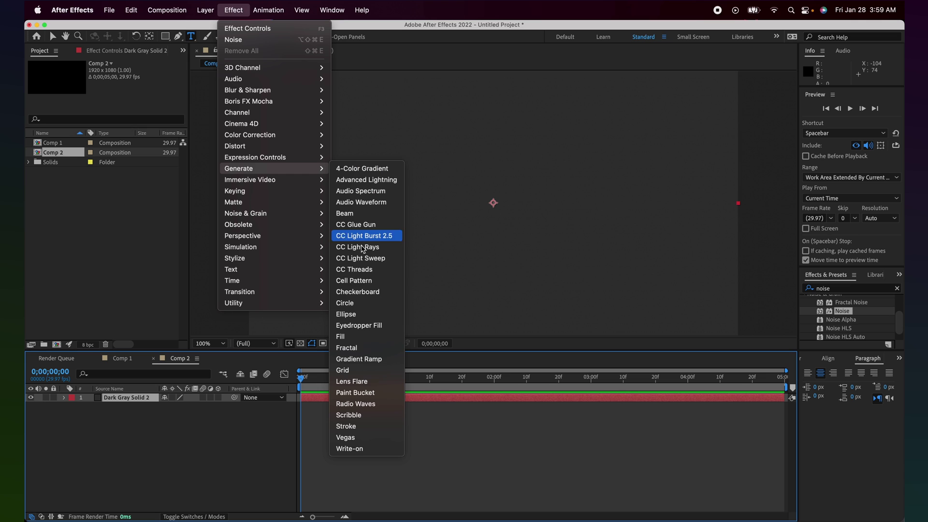
left_click(371, 360)
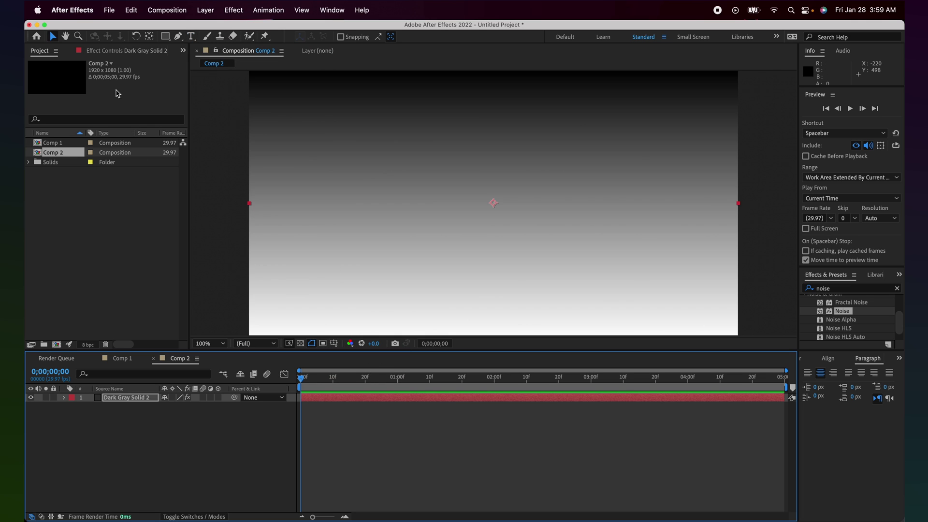
left_click(115, 52)
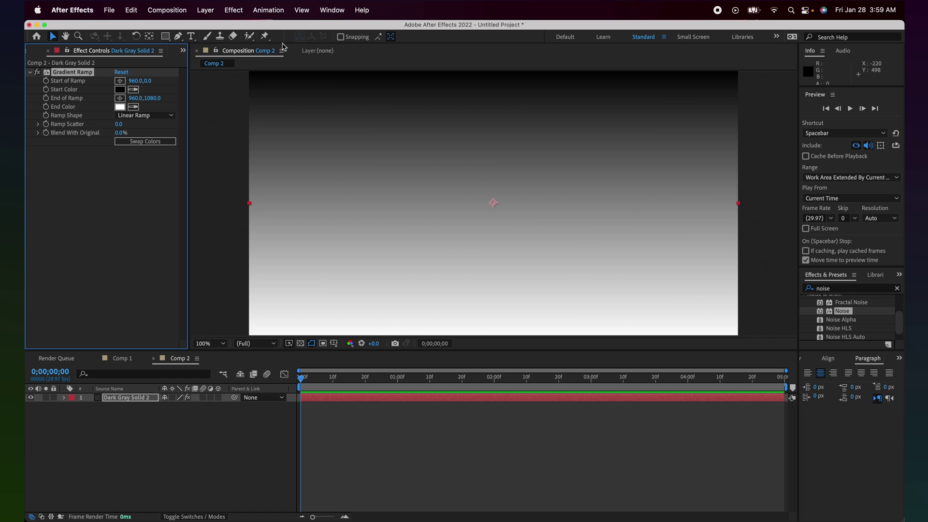
left_click(327, 11)
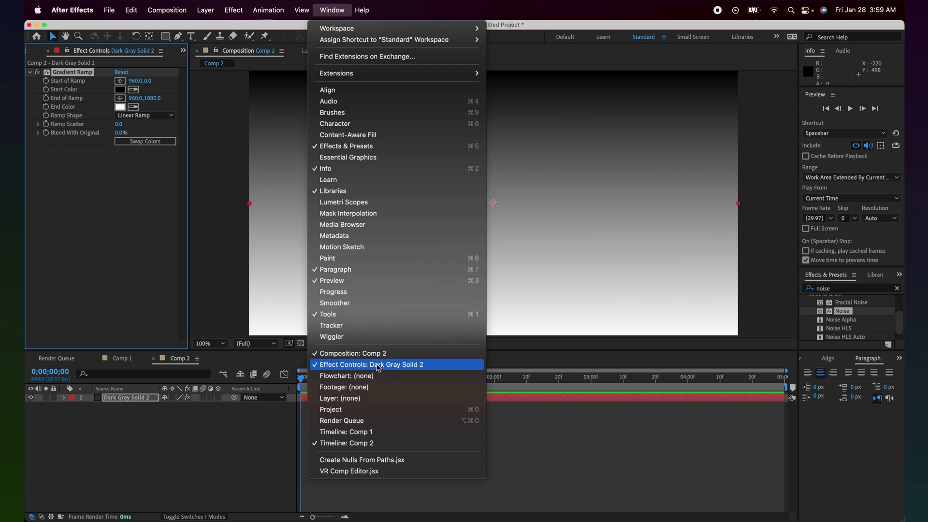
left_click(97, 214)
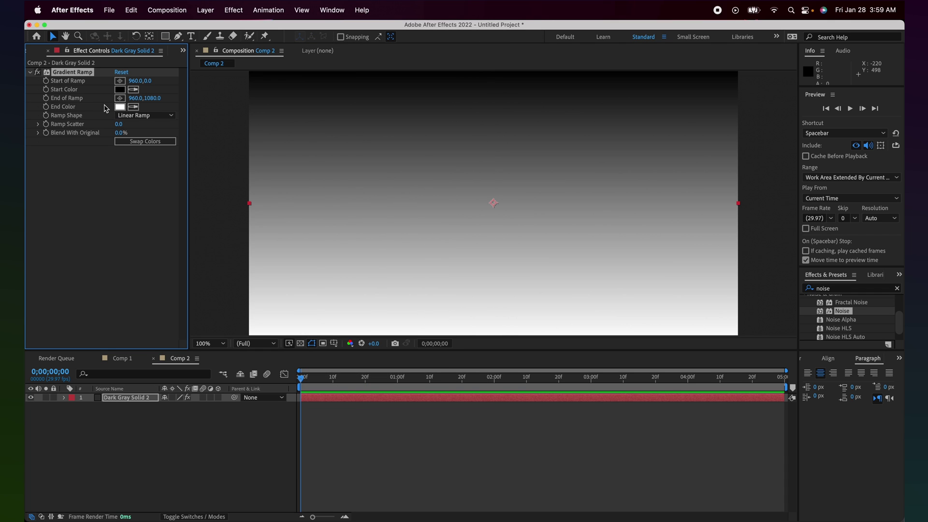
Change the Gradient Ramp's Ramp Shape to Radial Ramp.
left_click(140, 115)
left_click(131, 128)
left_click(132, 116)
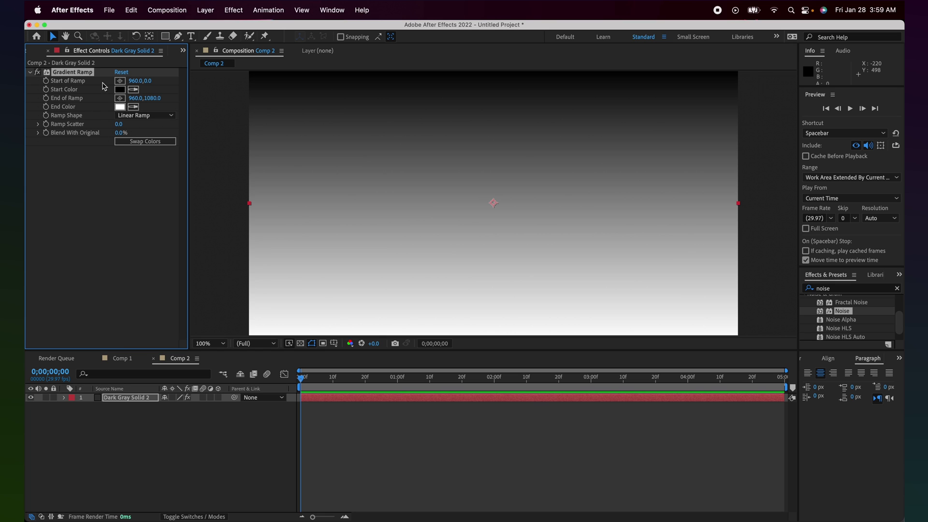
left_click(129, 124)
left_click(135, 117)
left_click(149, 139)
left_click(137, 118)
left_click(121, 85)
Place Start of Ramp at the frame centre (958,538) and End of Ramp below the frame (976,1408).
left_click(120, 81)
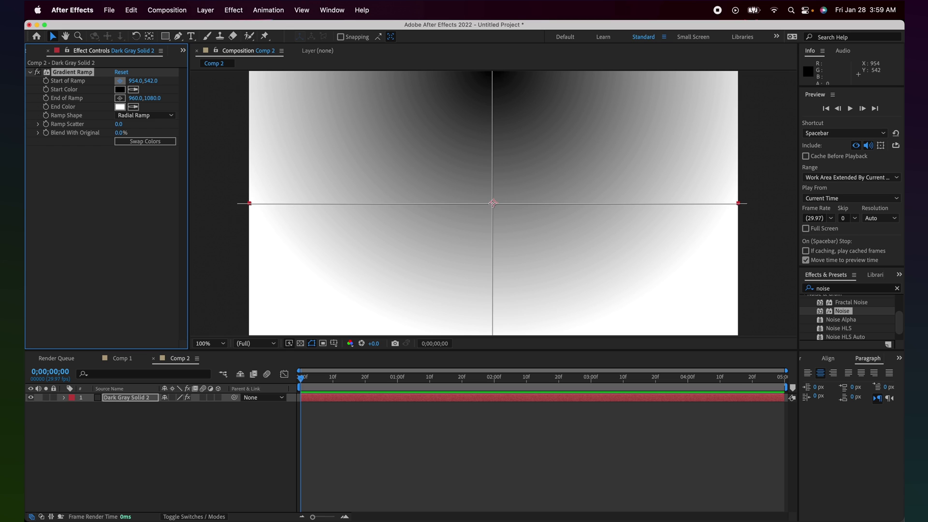
left_click(493, 202)
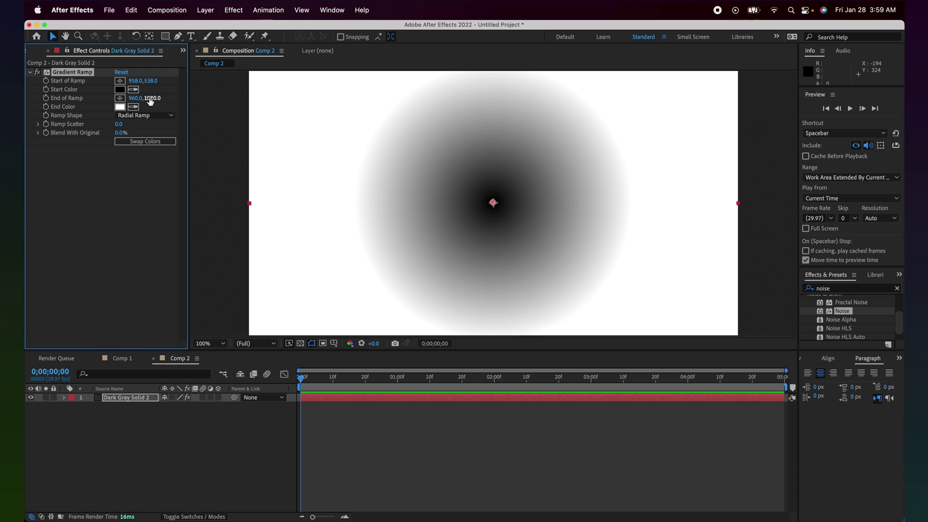
left_click(120, 98)
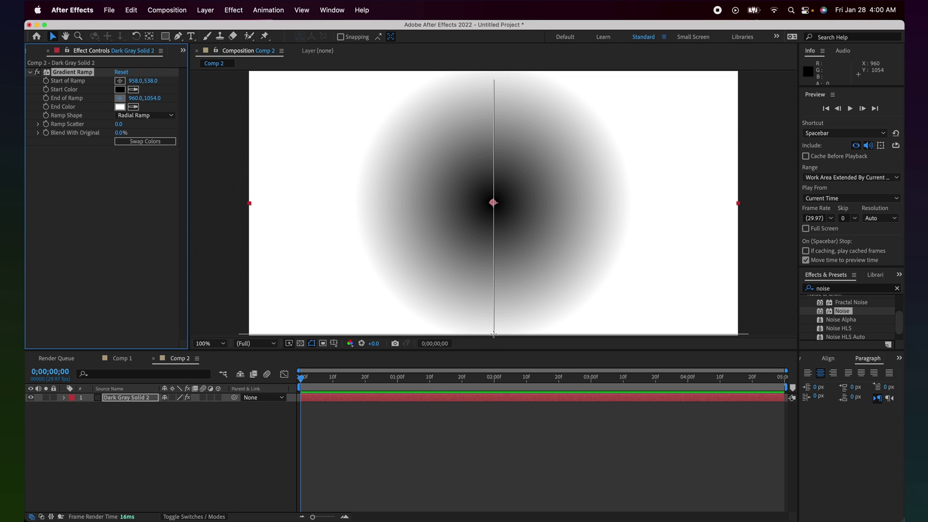
left_click(494, 334)
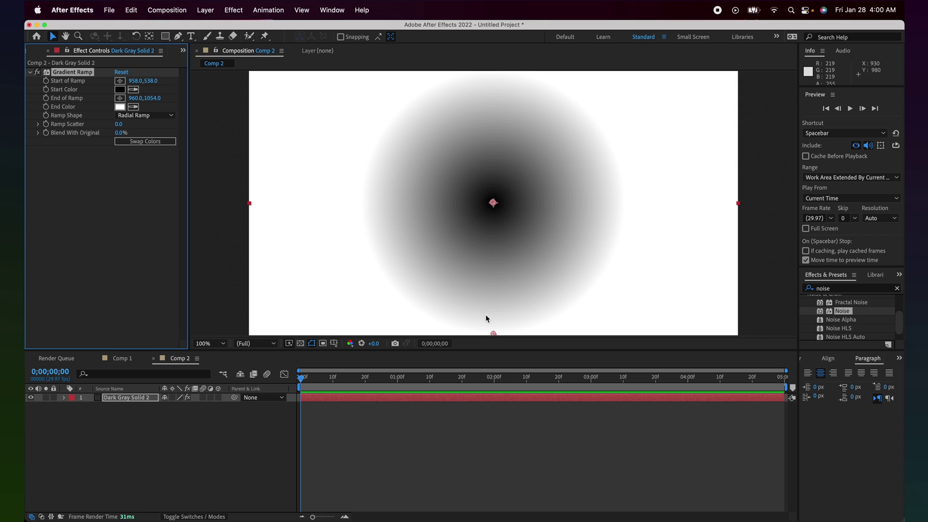
key("comma")
key("comma")
key("comma")
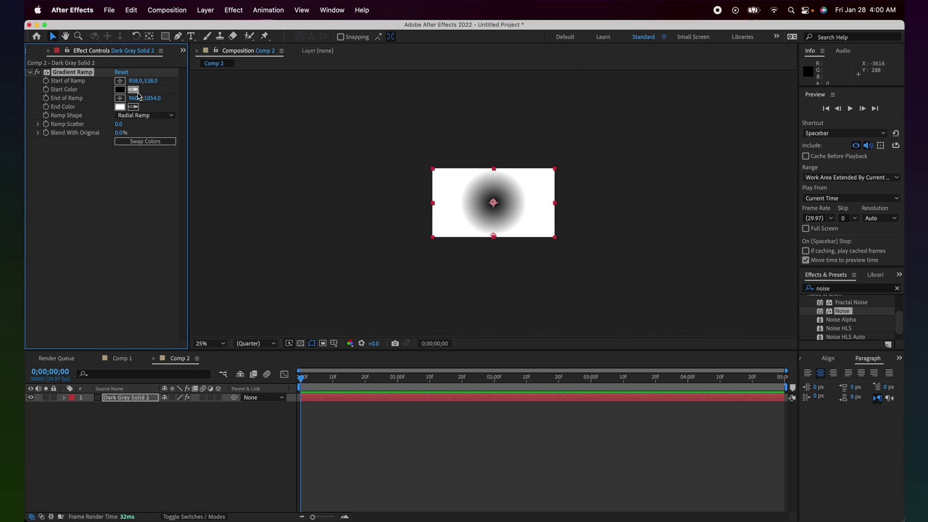
left_click(120, 98)
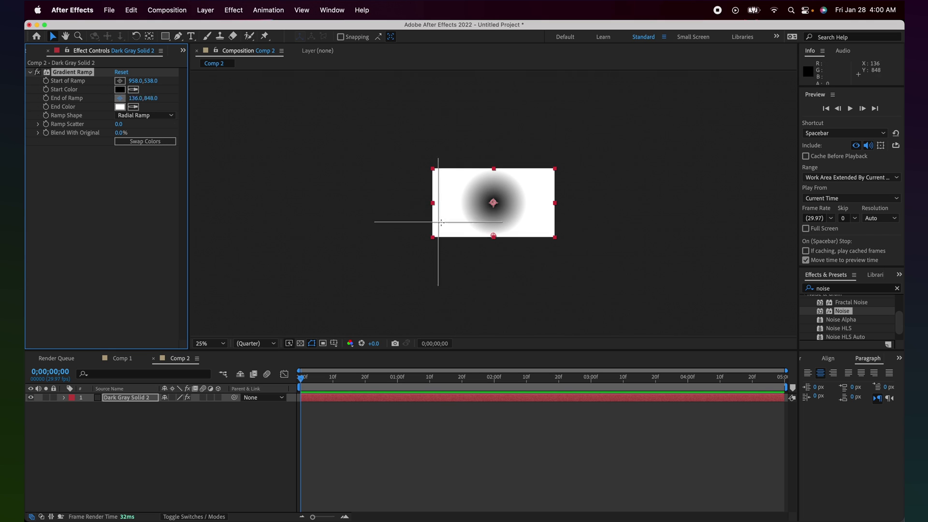
left_click(493, 257)
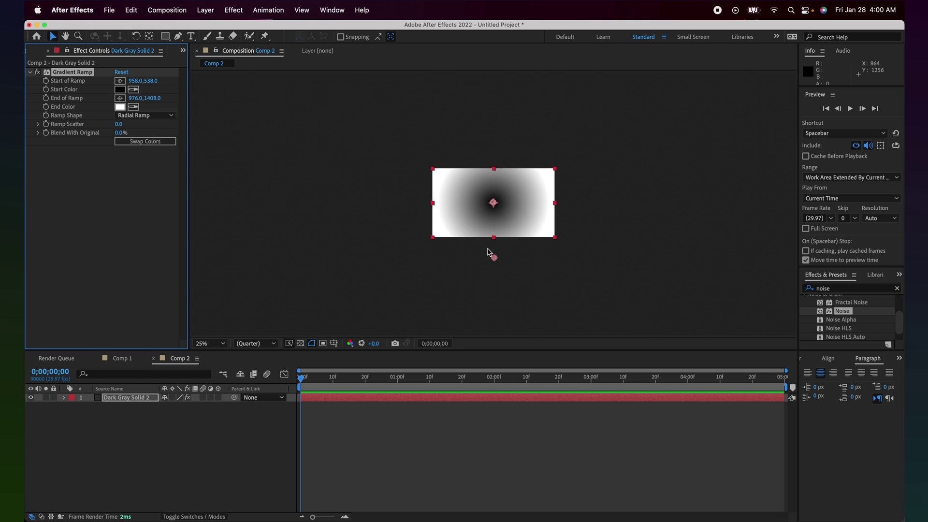
key("comma")
key("period")
key("period")
key("period")
key("period")
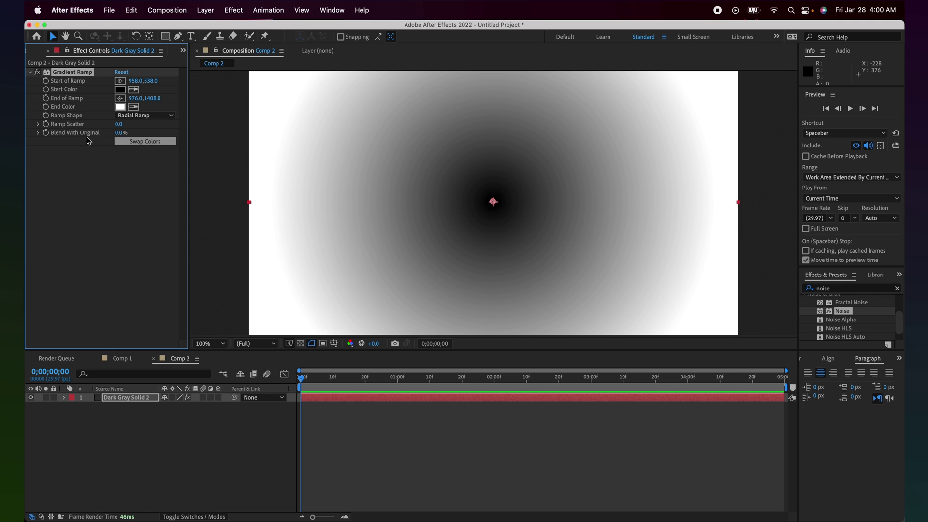
Set the ramp's Start Color to teal 126D6B.
left_click(120, 90)
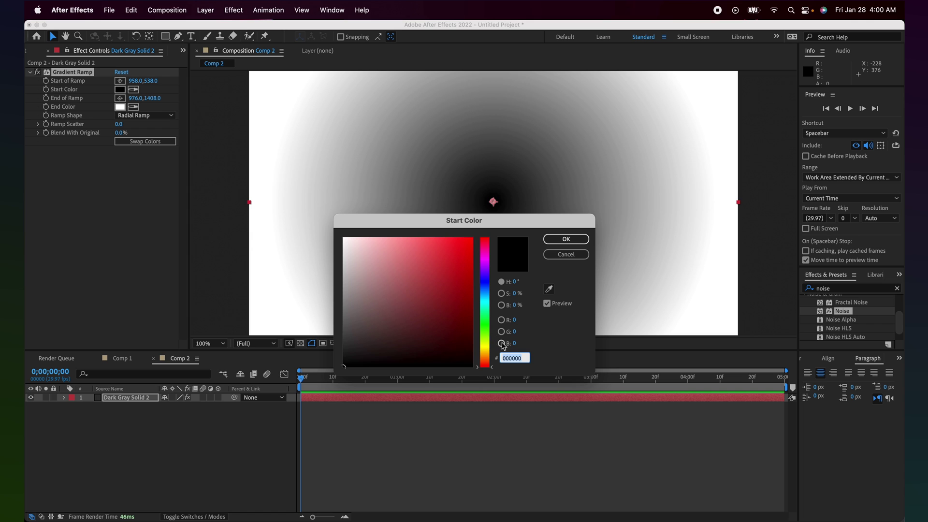
left_click(489, 314)
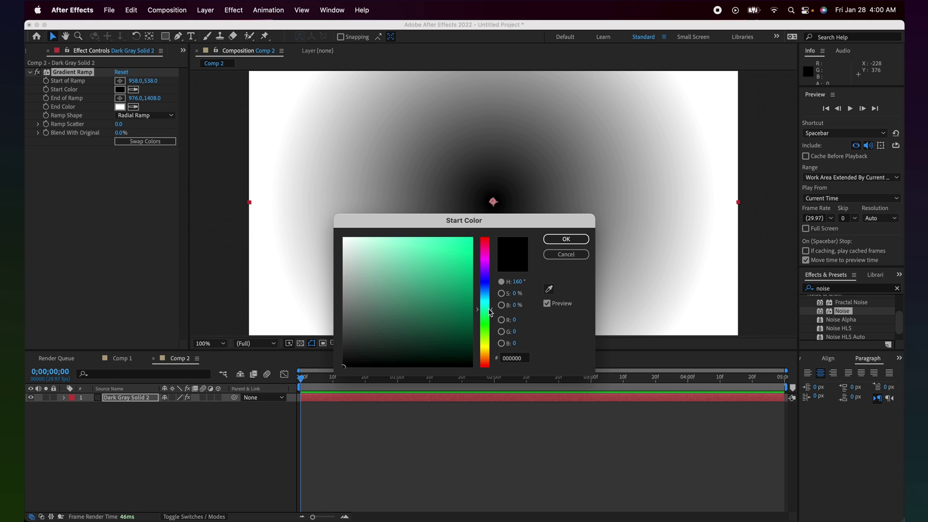
left_click_drag(490, 306, 446, 310)
left_click(452, 313)
left_click(565, 239)
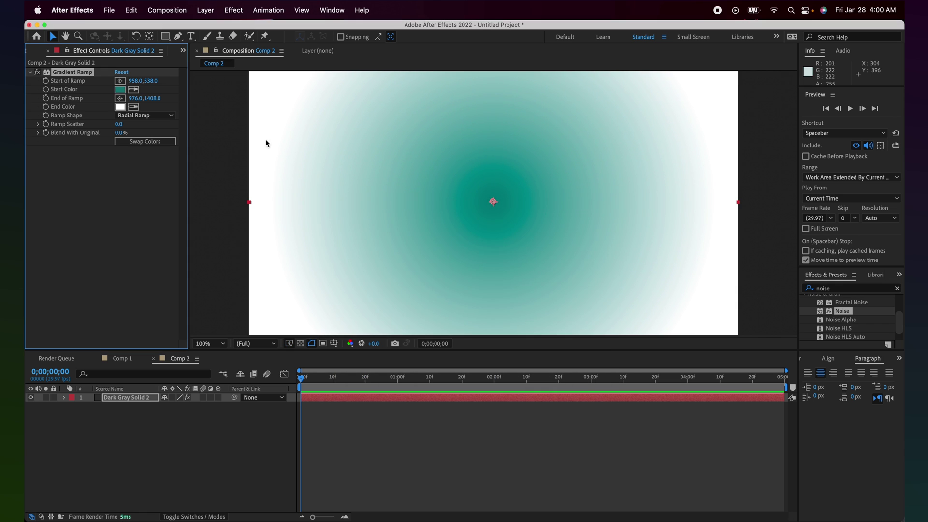
Set the ramp's End Color to dark teal 0E6160.
left_click(120, 107)
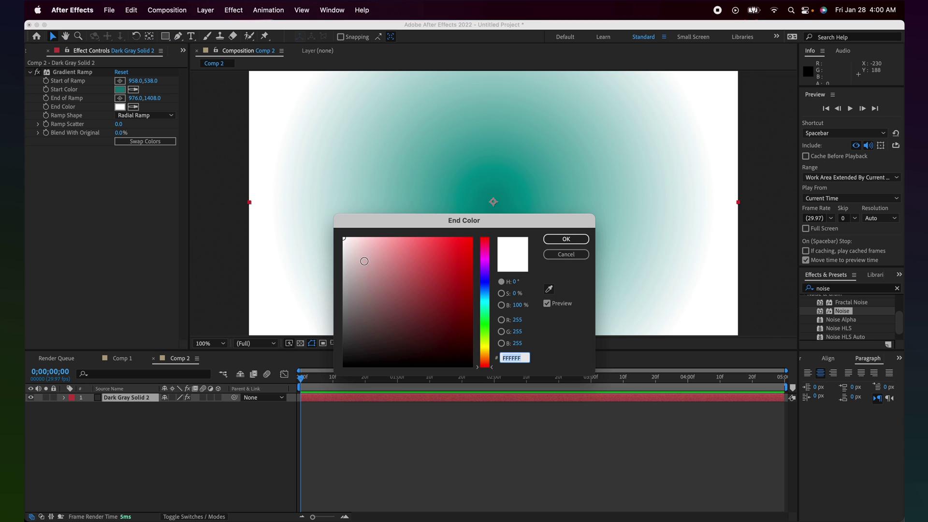
left_click(487, 304)
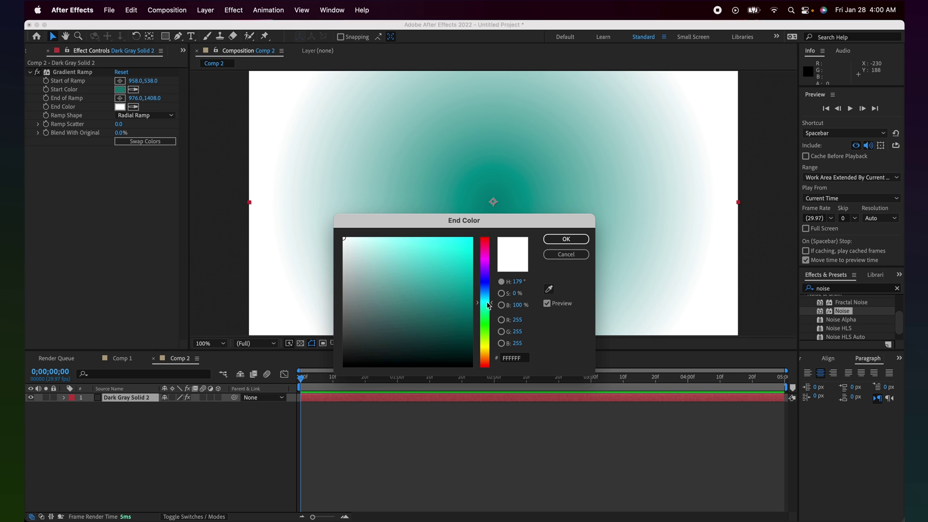
left_click_drag(444, 320, 472, 327)
left_click(574, 243)
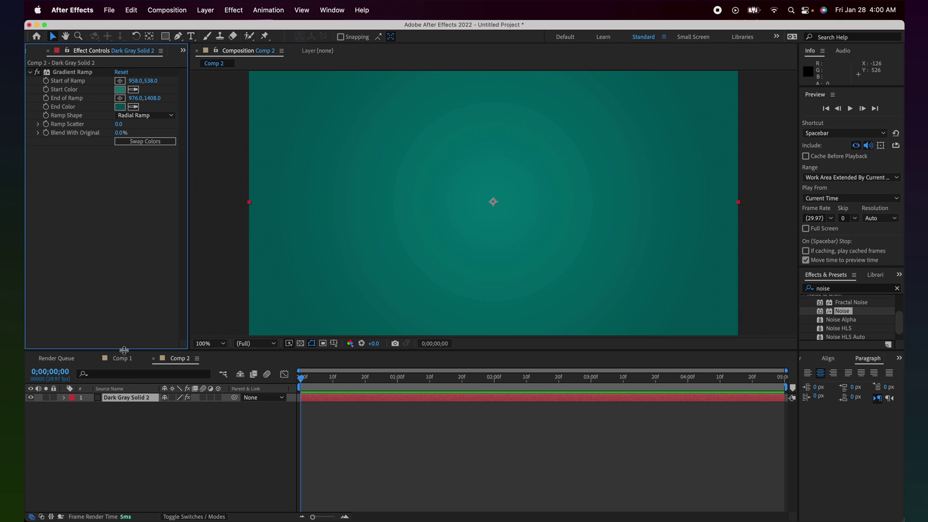
Rename the gradient solid layer to BG.
left_click(117, 399)
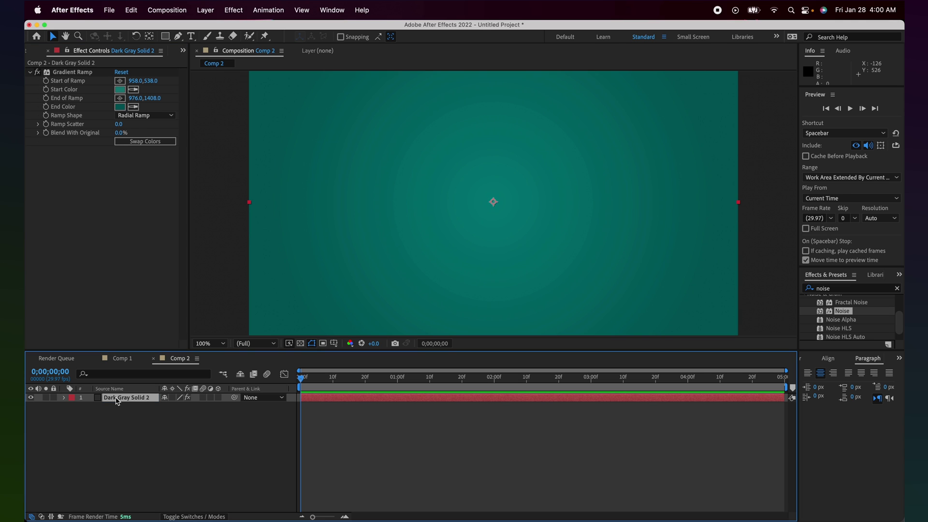
key("Return")
type("BG")
key("Return")
left_click(121, 419)
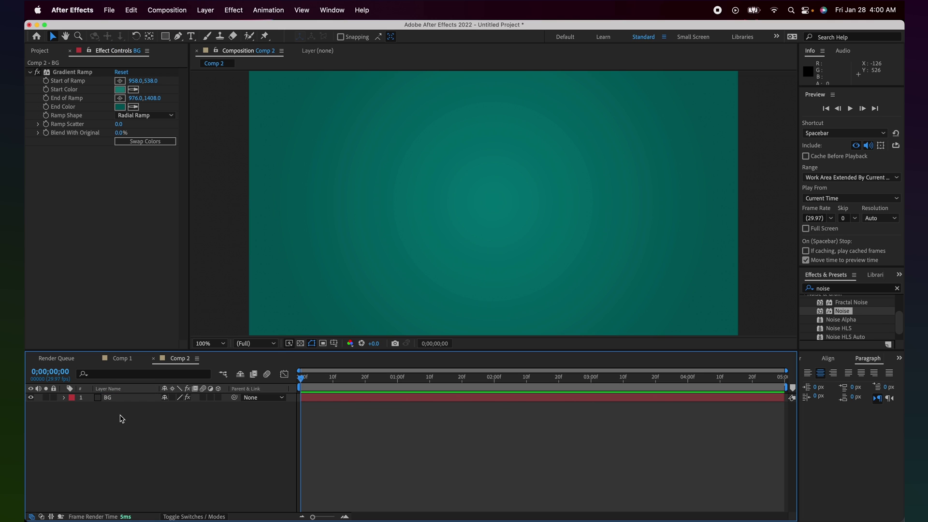
Add a new text layer reading MOTION to Comp 2.
key("super+t")
right_click(123, 424)
mouse_move(164, 430)
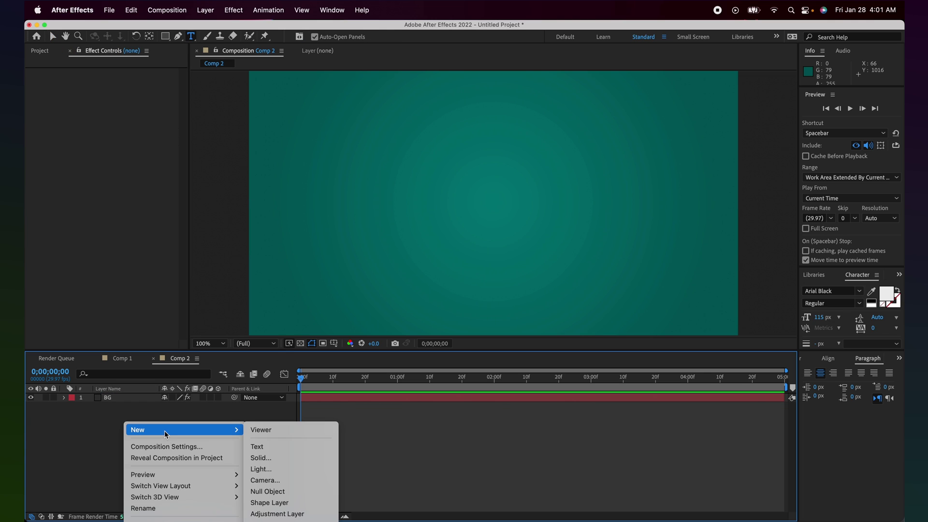
left_click(297, 448)
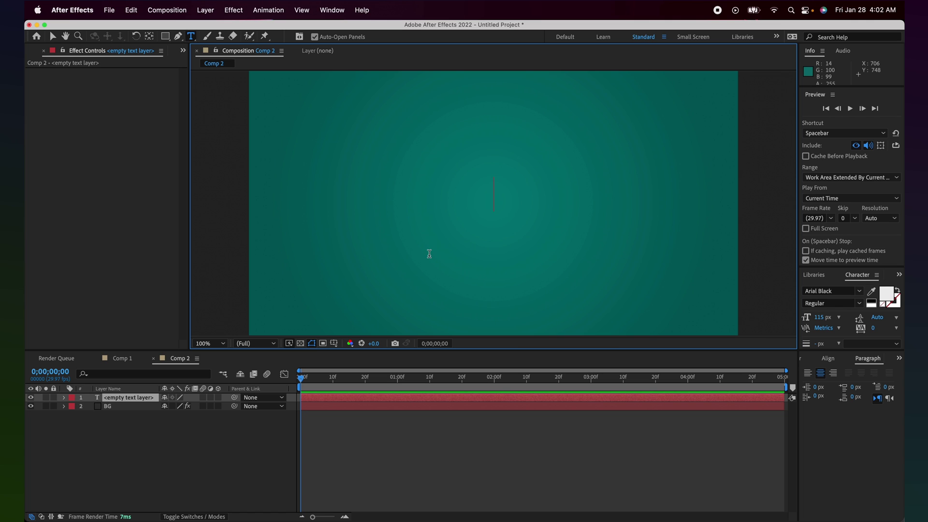
type("MOTION")
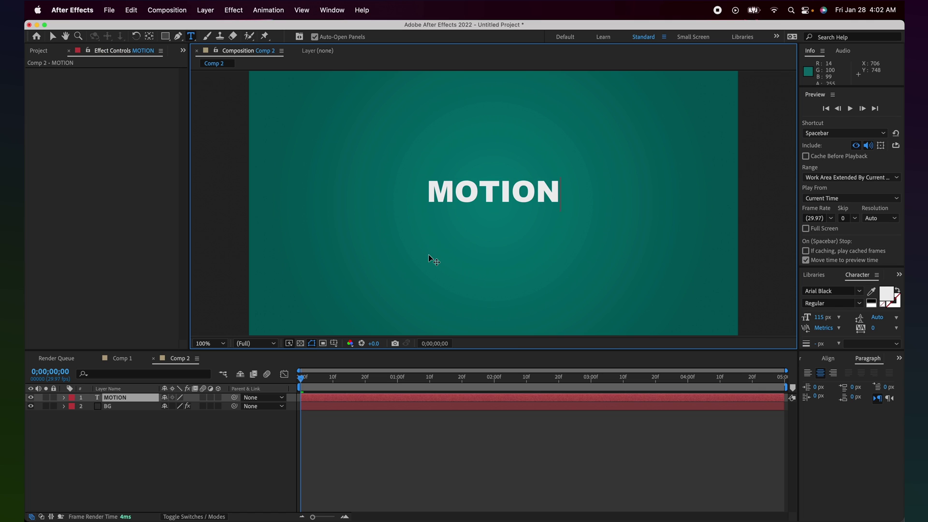
Centre the MOTION text horizontally and vertically in the composition using the Align panel.
left_click(829, 358)
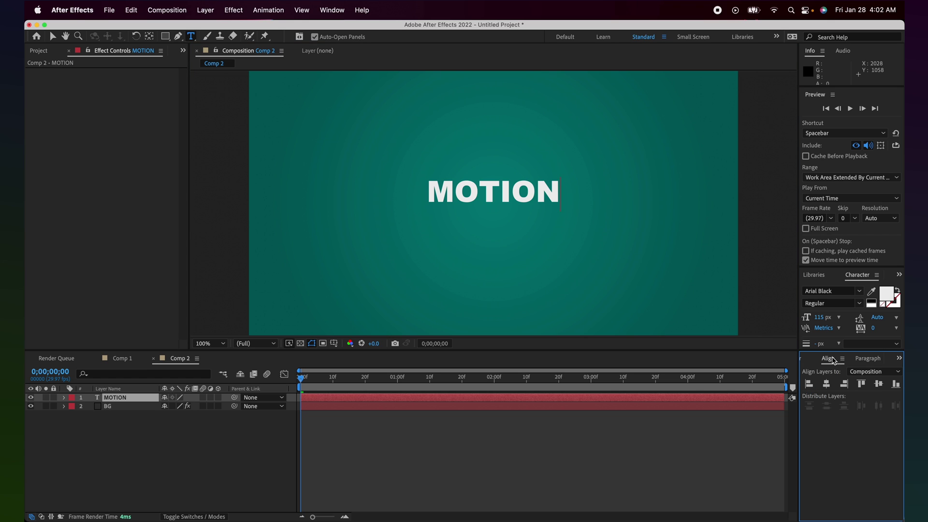
left_click(333, 11)
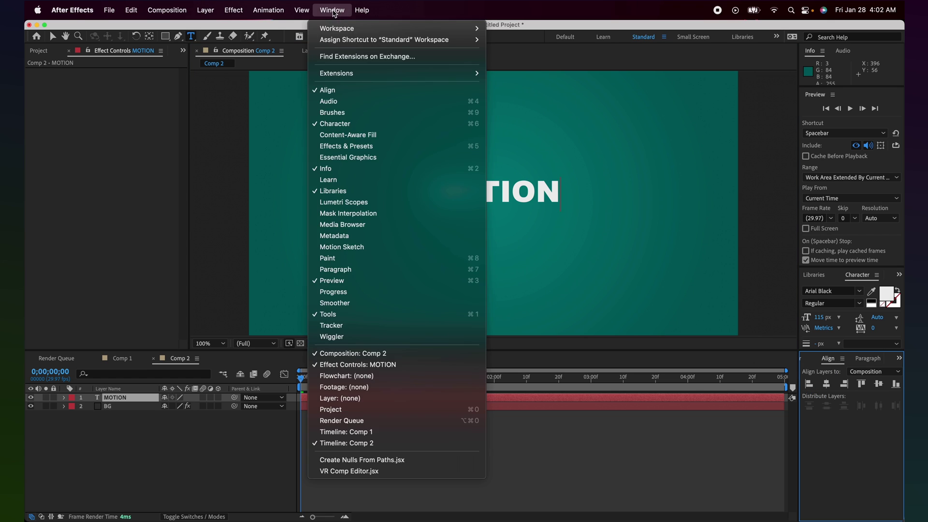
left_click(346, 89)
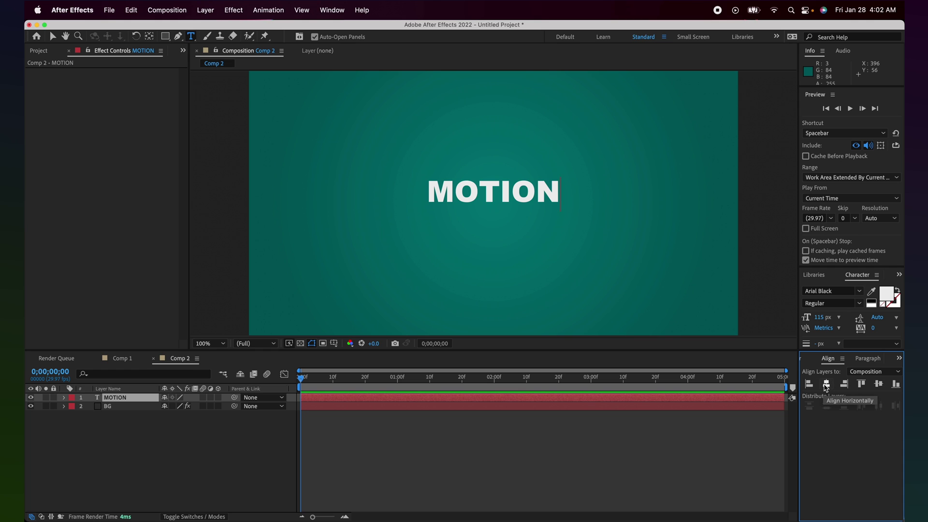
left_click(827, 384)
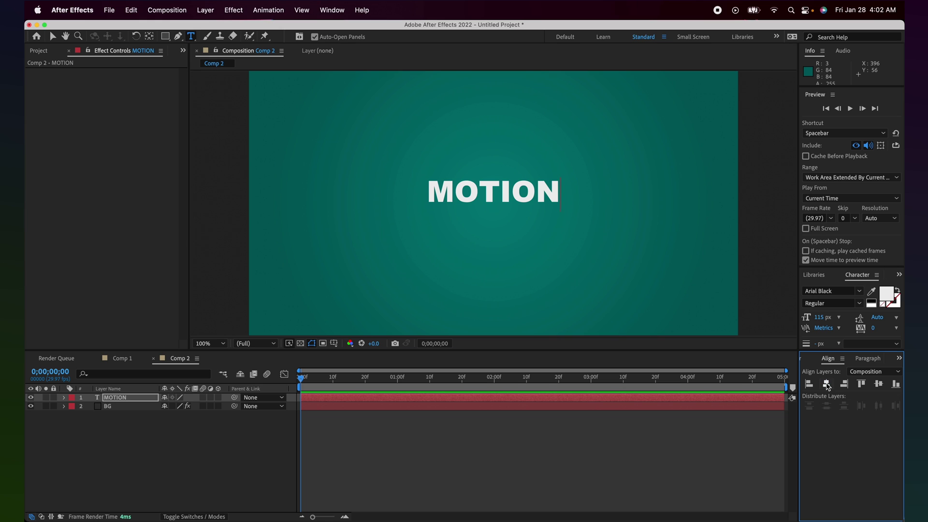
left_click(879, 386)
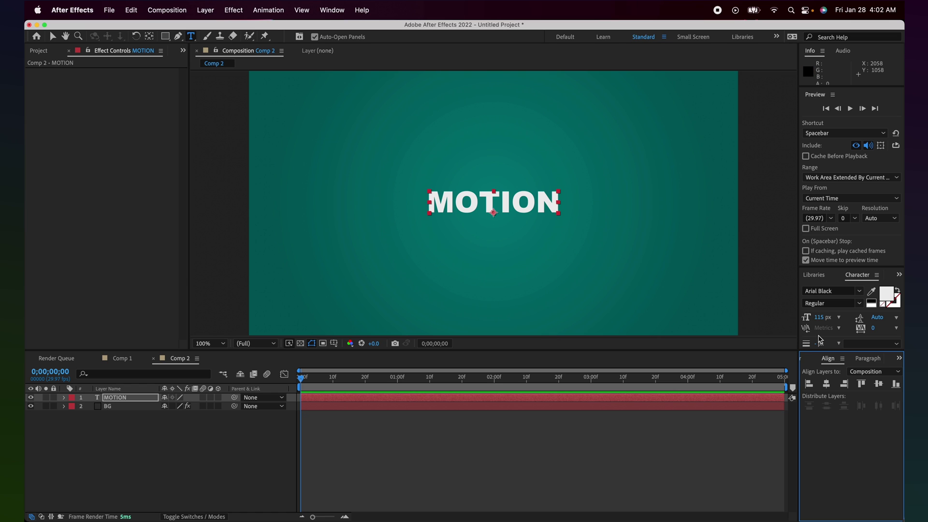
Set MOTION's font size to 150 px.
left_click_drag(821, 317, 842, 320)
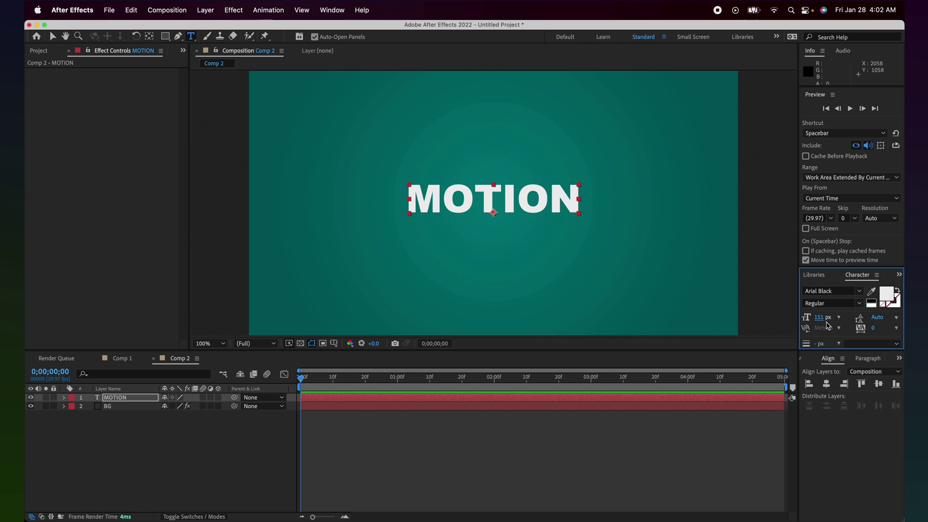
left_click(821, 318)
type("15")
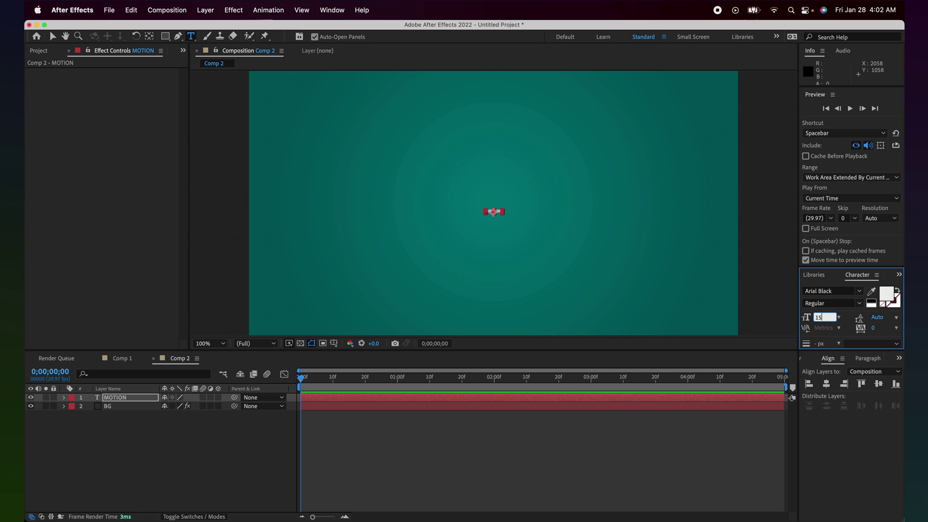
type("0")
left_click(842, 449)
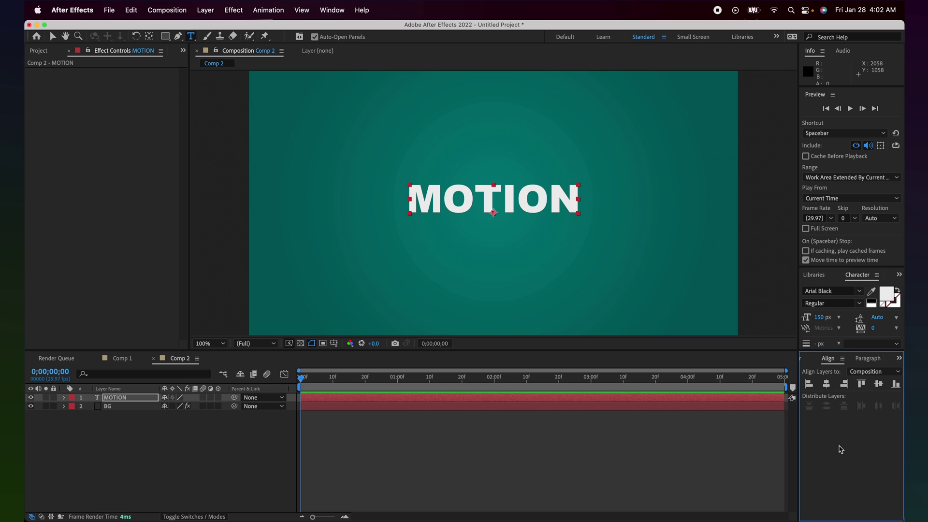
left_click(119, 438)
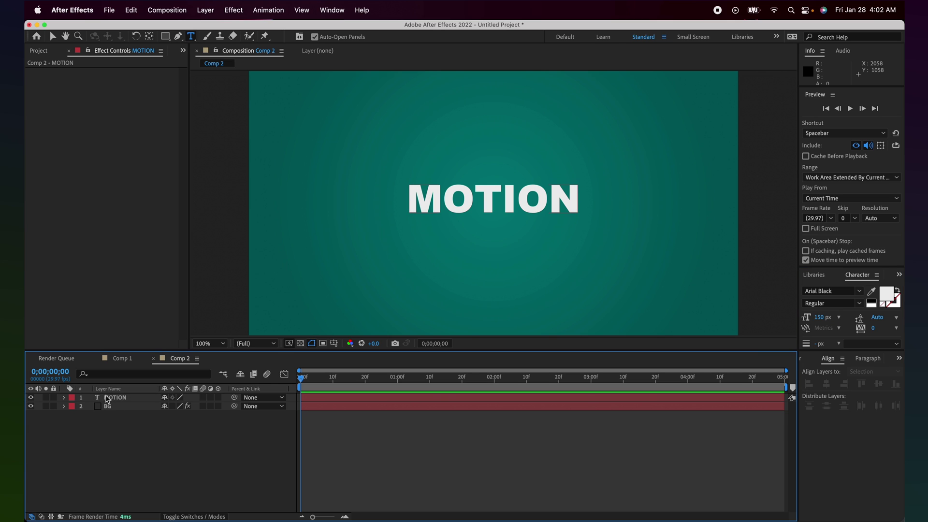
Duplicate the MOTION layer, change the copy's text to GRAPHIC, and hide it.
left_click(108, 399)
key("super+d")
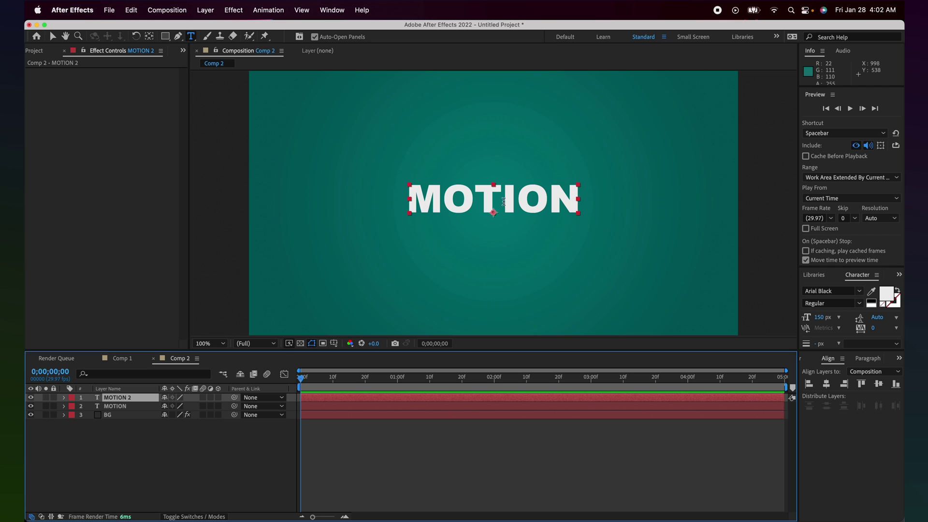
left_click(504, 201)
double_click(504, 200)
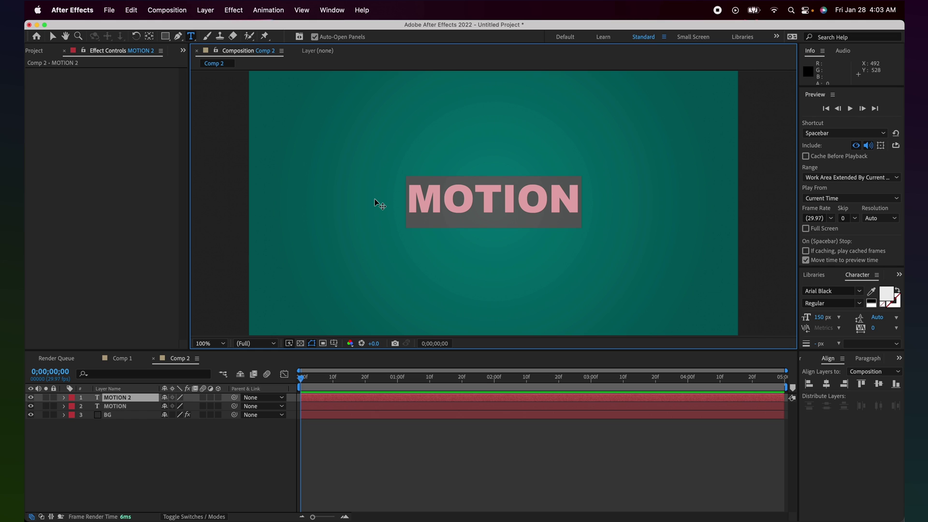
type("GRAPHI")
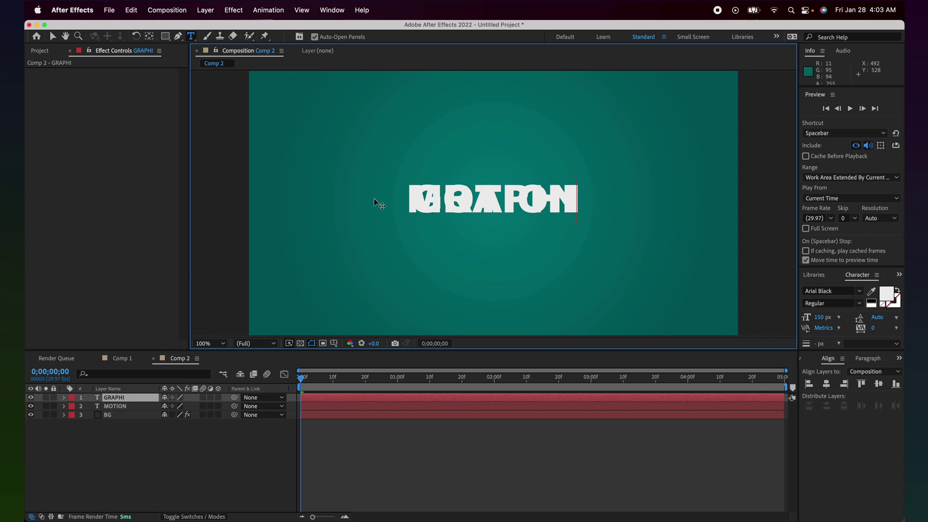
type("C")
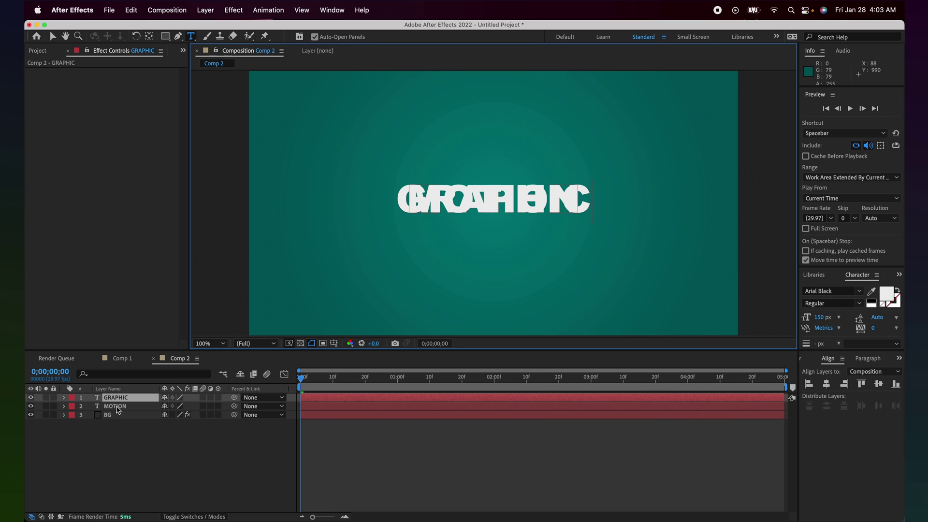
left_click(139, 435)
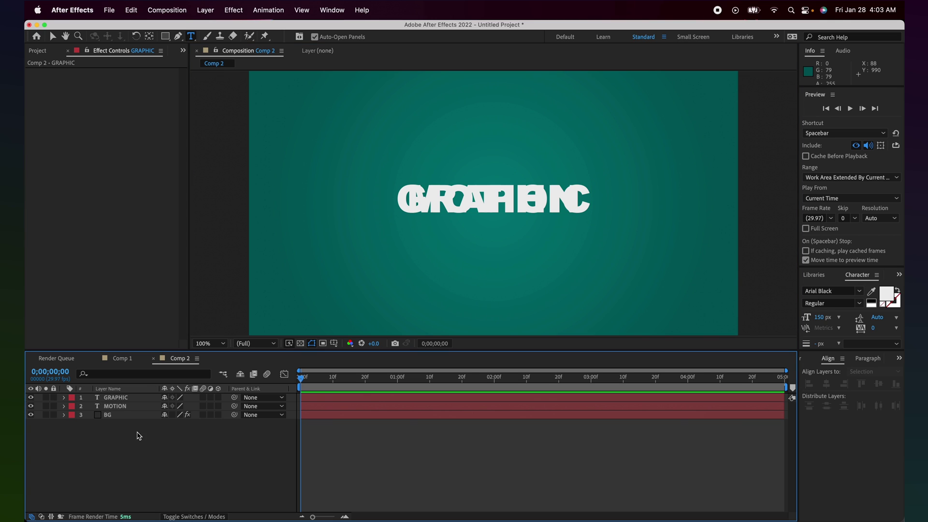
left_click(30, 398)
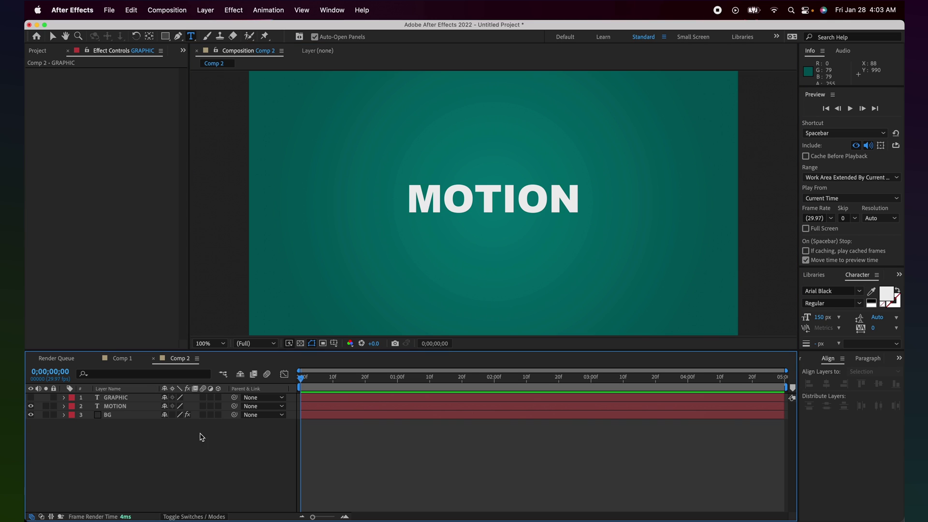
left_click(125, 408)
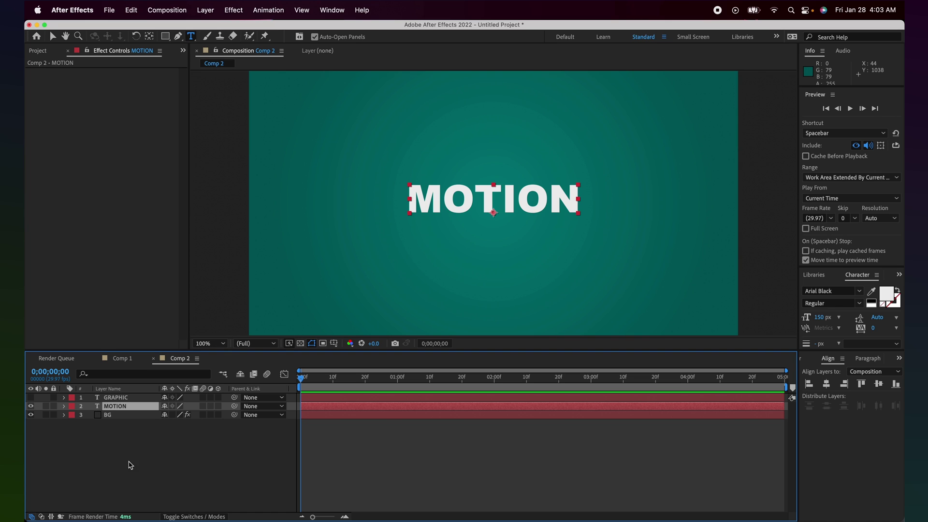
Draw a thin vertical rectangle as Shape Layer 1 left of MOTION, deleting a stray BG mask.
left_click(127, 465)
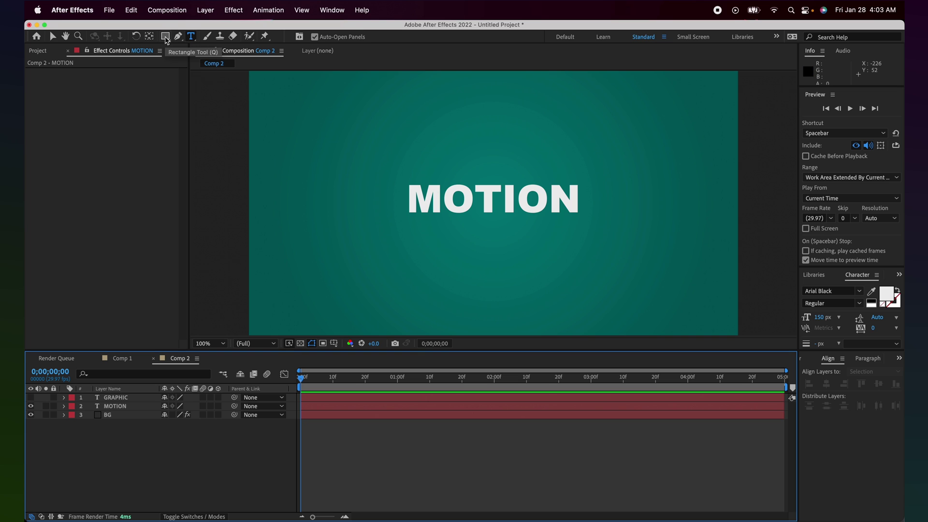
left_click(165, 38)
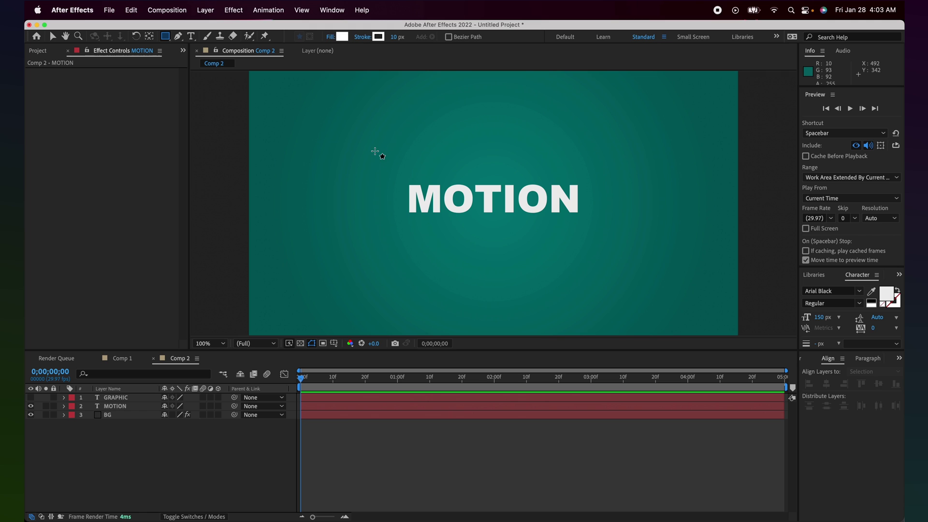
mouse_move(394, 176)
left_mouse_down()
mouse_move(407, 225)
mouse_move(397, 220)
left_mouse_up()
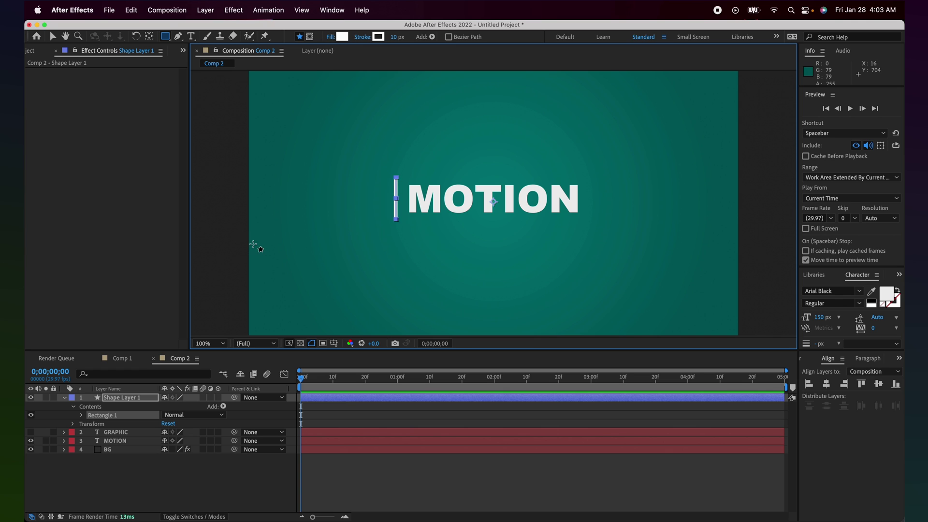
left_click(126, 467)
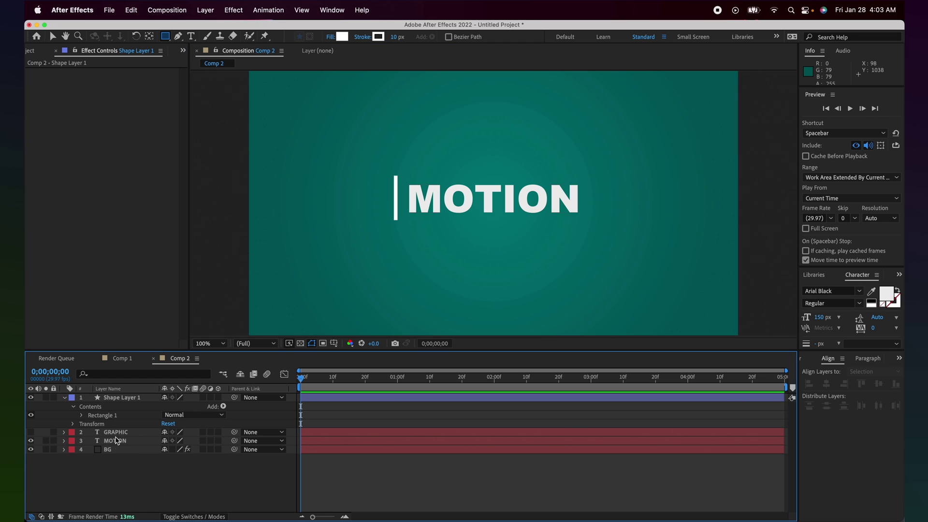
left_click(118, 449)
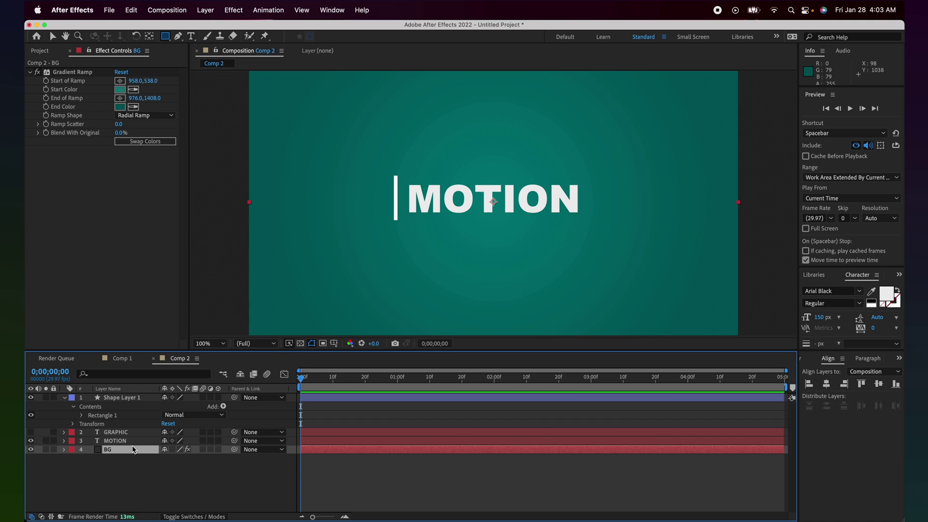
mouse_move(320, 140)
left_mouse_down()
mouse_move(370, 202)
mouse_move(469, 254)
mouse_move(661, 259)
left_mouse_up()
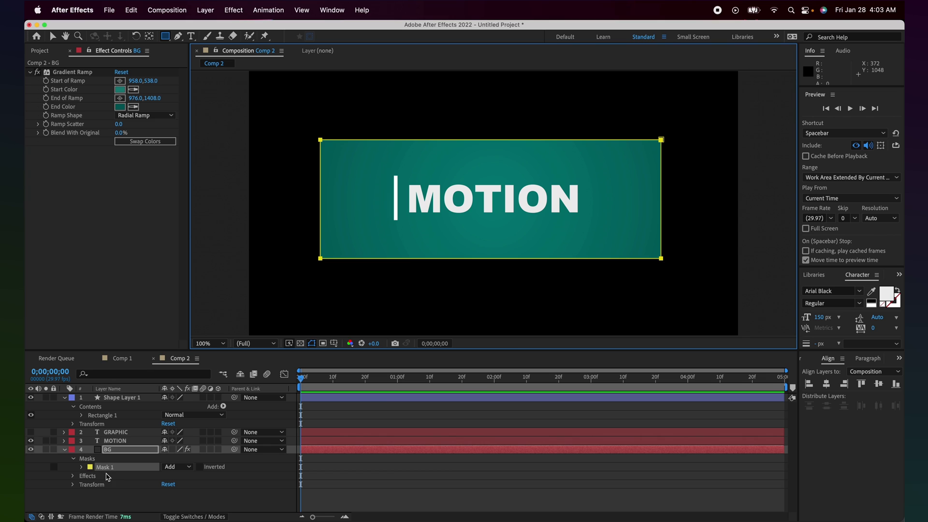
key("Delete")
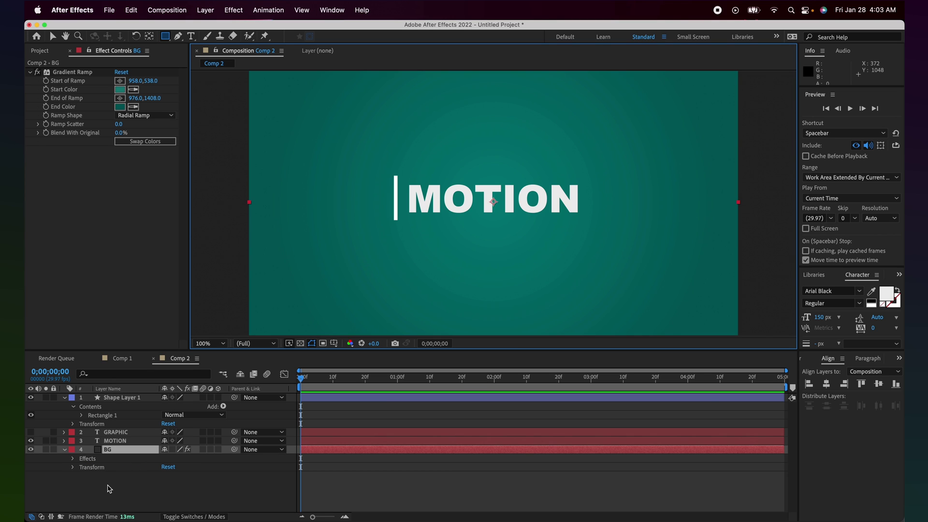
left_click(129, 486)
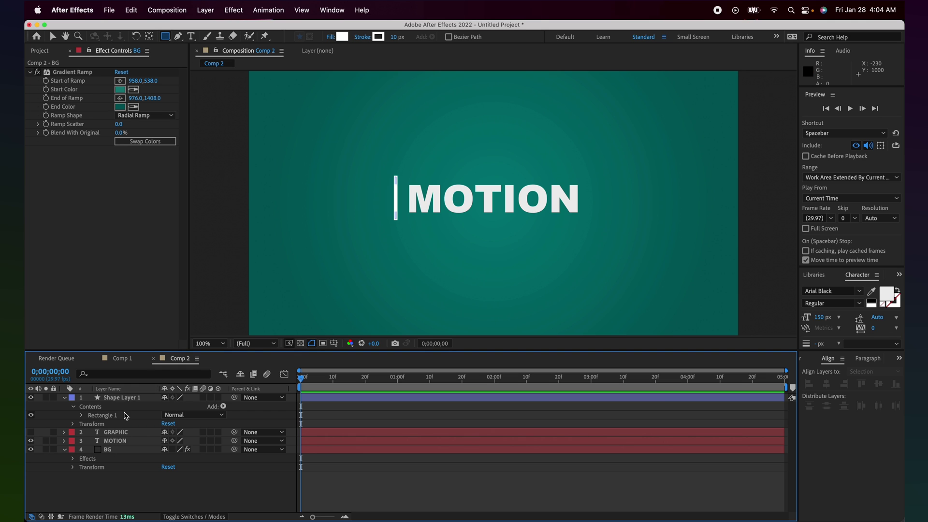
Add a starting Position keyframe to Shape Layer 1's bar.
left_click(120, 397)
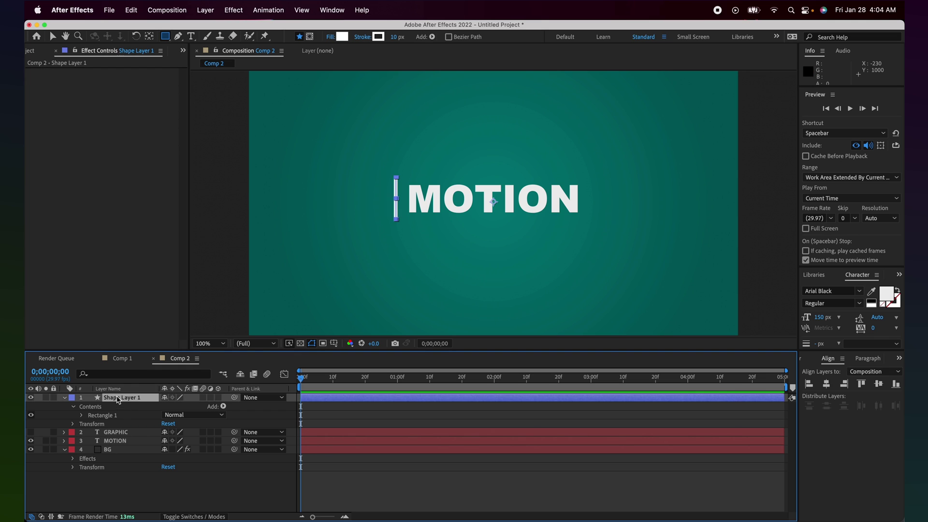
left_click(31, 398)
key("p")
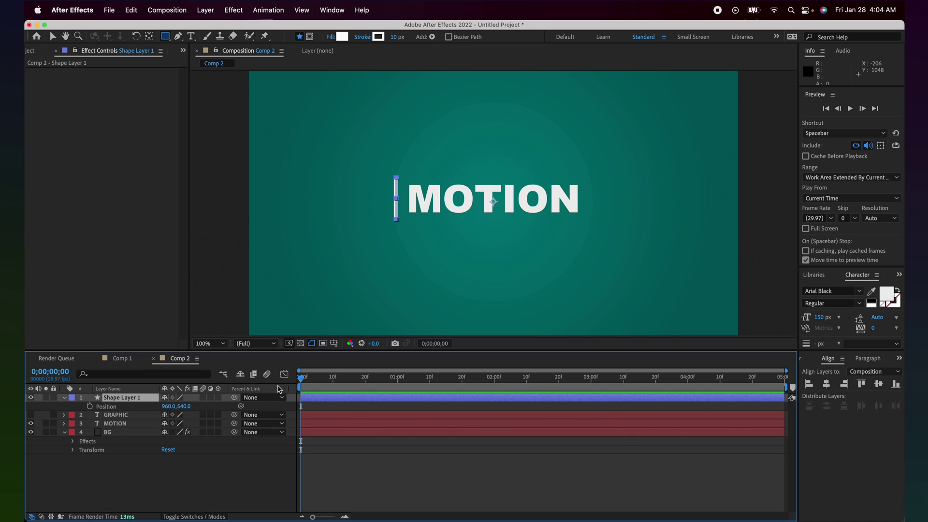
left_click(89, 406)
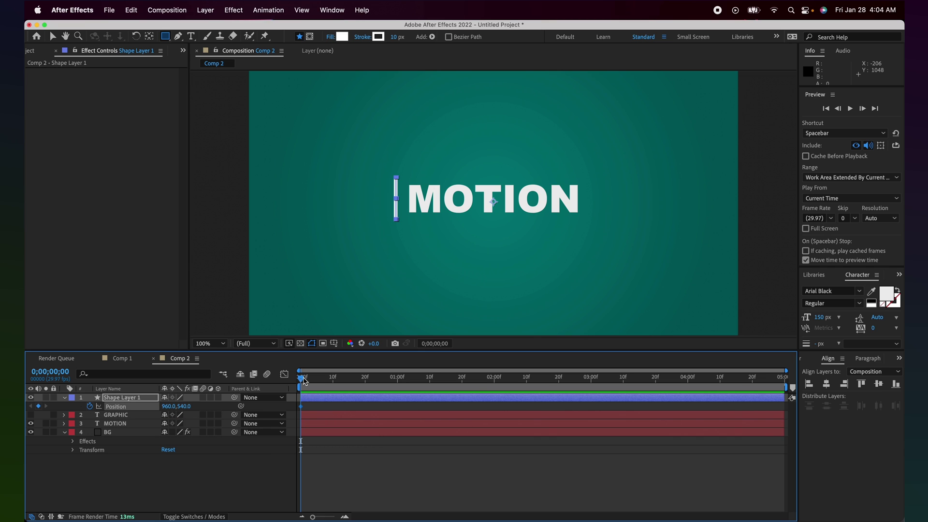
At 1 second, move the bar right to 1733,540, just past the end of MOTION.
left_click_drag(303, 380, 399, 380)
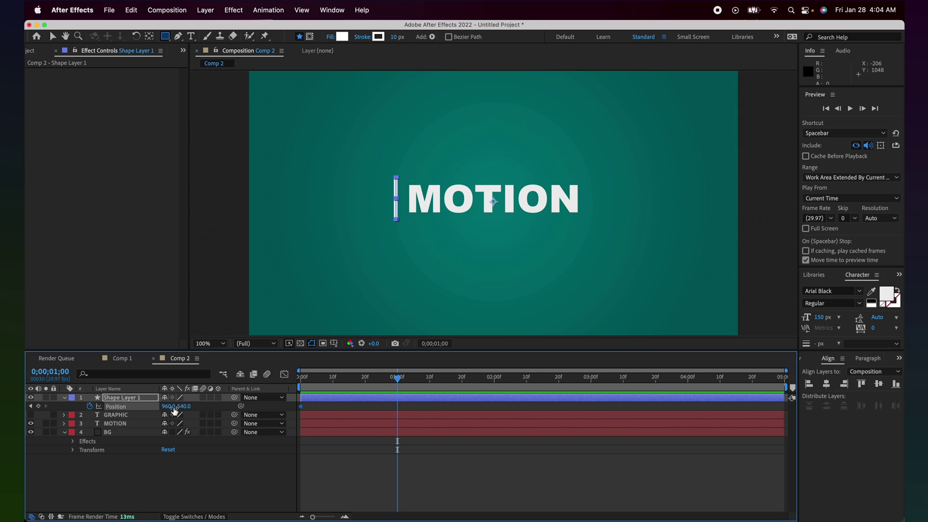
left_click_drag(168, 410, 485, 416)
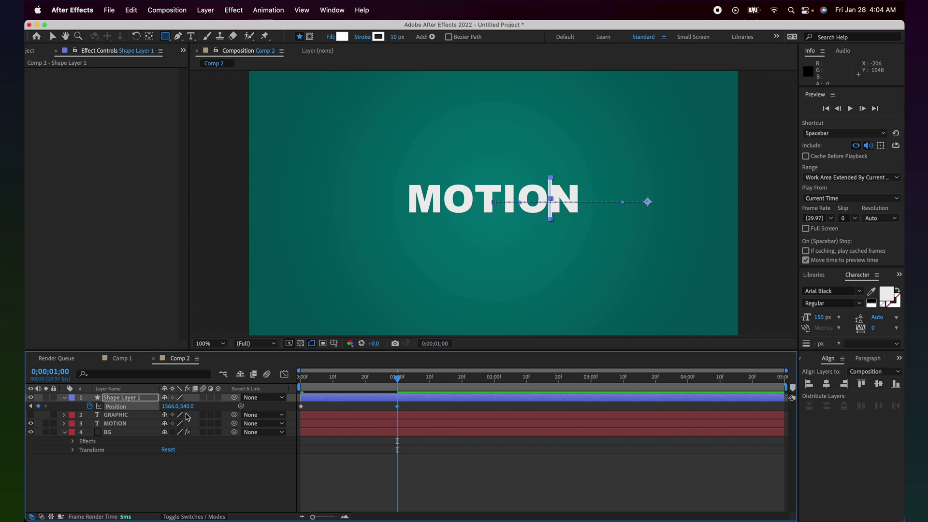
left_click_drag(169, 409, 269, 420)
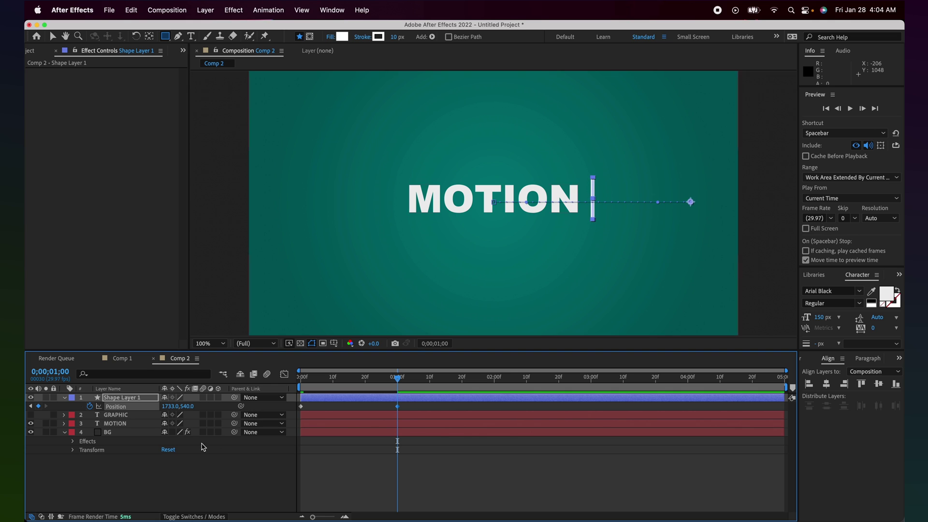
left_click(30, 414)
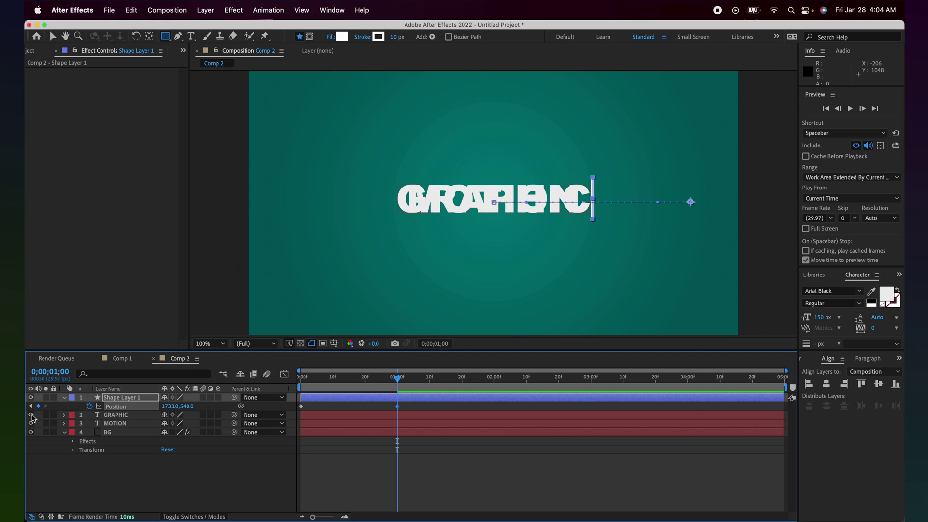
left_click(31, 415)
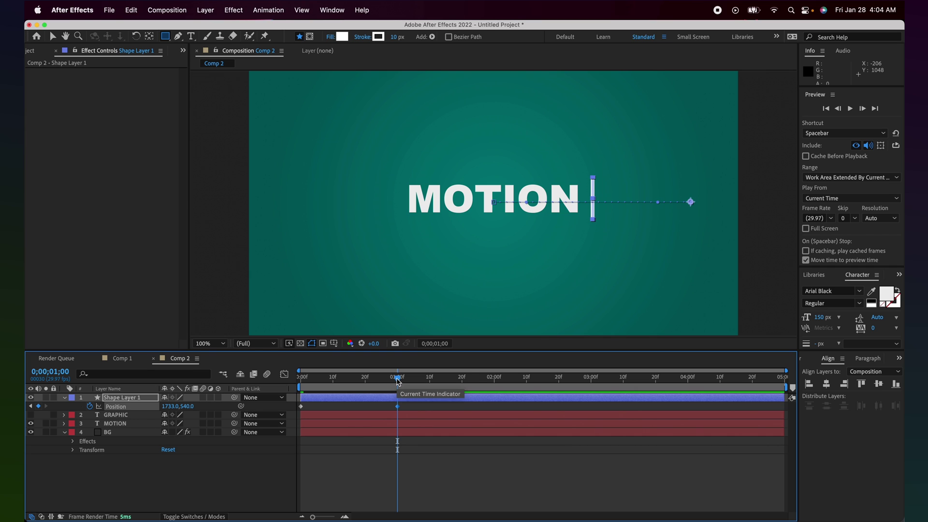
Add a hold Position keyframe at 2 seconds, then return the bar to 939,540 at 3 seconds.
left_click_drag(397, 381, 495, 379)
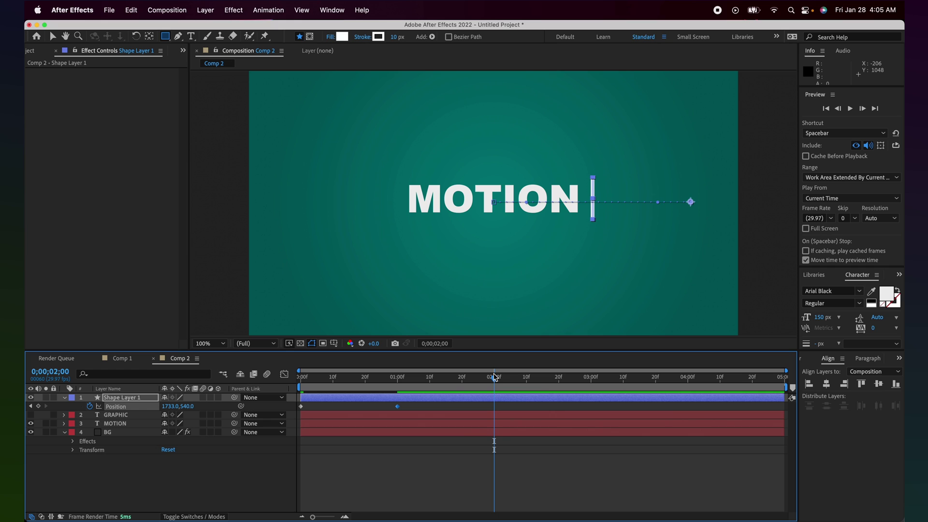
left_click(39, 407)
left_click_drag(501, 379, 592, 375)
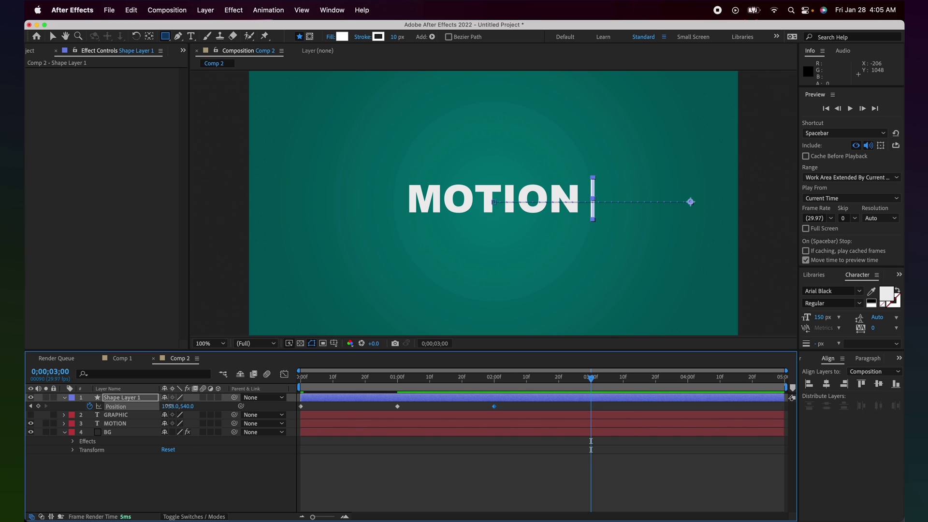
left_click_drag(169, 406, 29, 414)
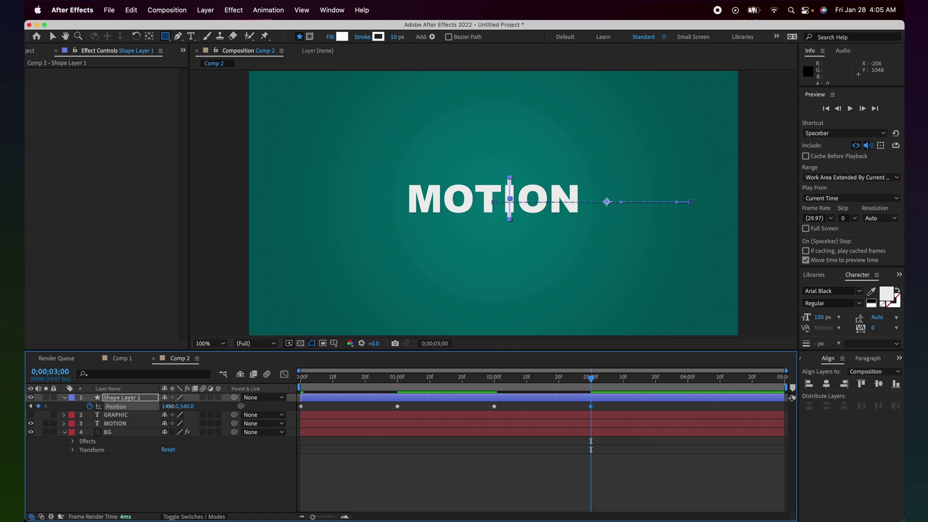
left_click_drag(169, 406, 97, 411)
left_click_drag(161, 409, 84, 409)
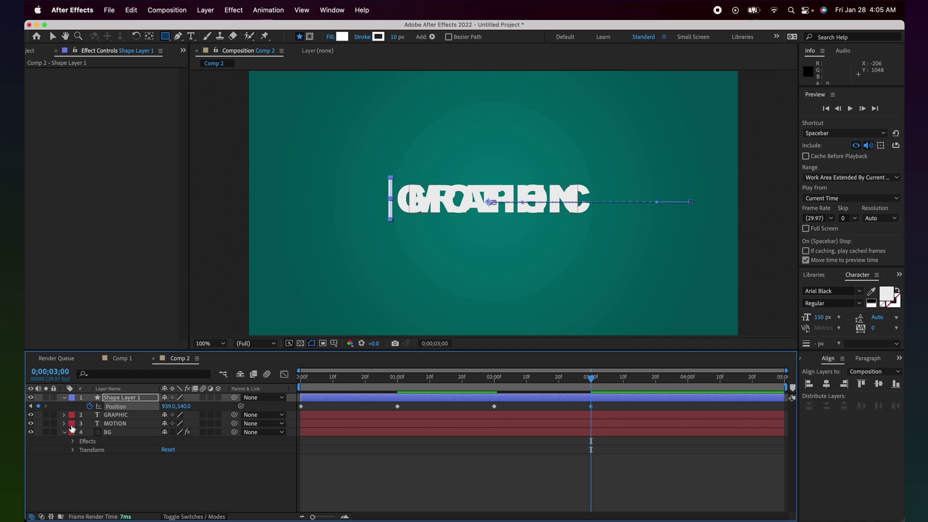
Set the line's Position X to 940 at the three-second keyframe.
left_click(301, 381)
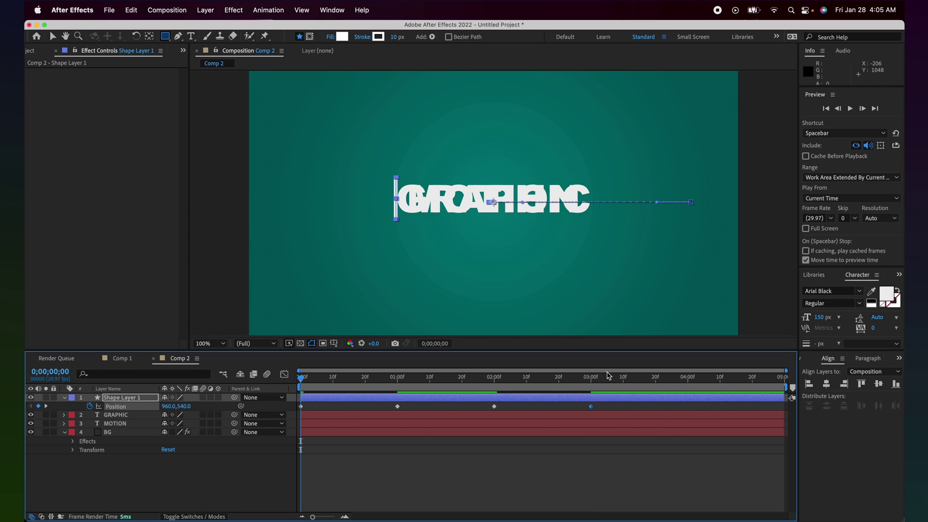
left_click(591, 381)
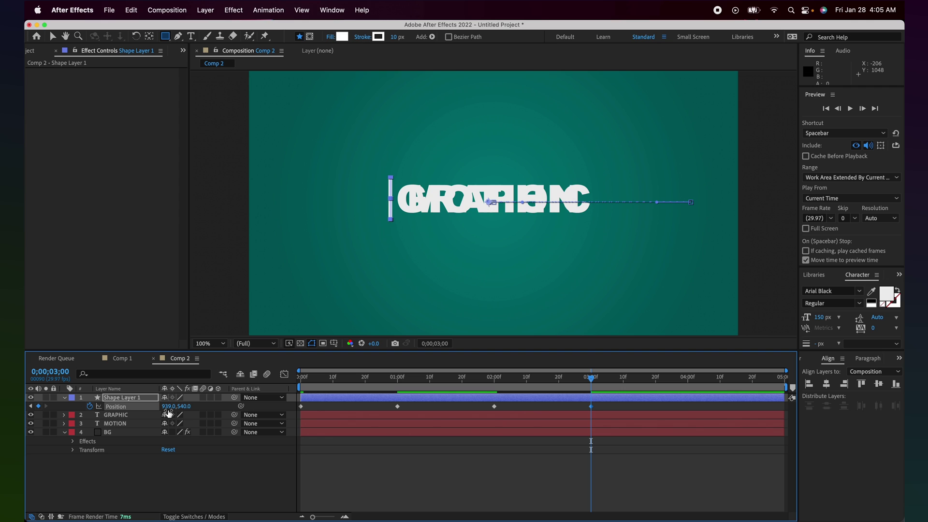
left_click_drag(171, 410, 189, 419)
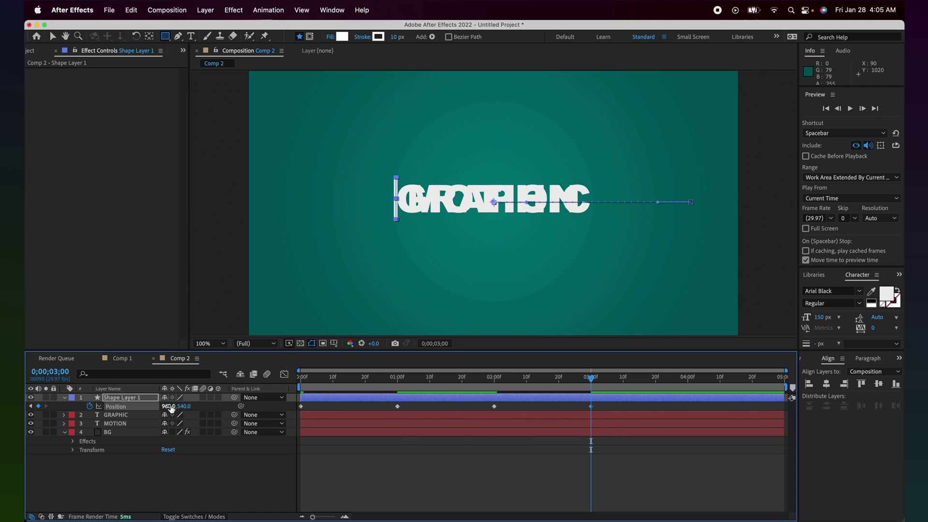
left_click_drag(171, 408, 162, 408)
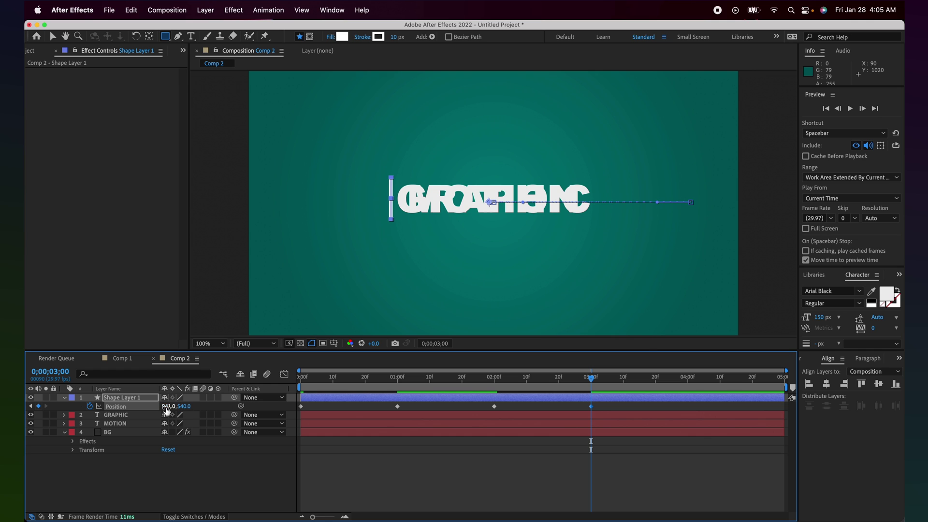
left_click(166, 409)
type("940")
left_click(206, 474)
Set Position X to 940 at 0;00, then select all four Position keyframes.
left_click_drag(311, 383, 290, 382)
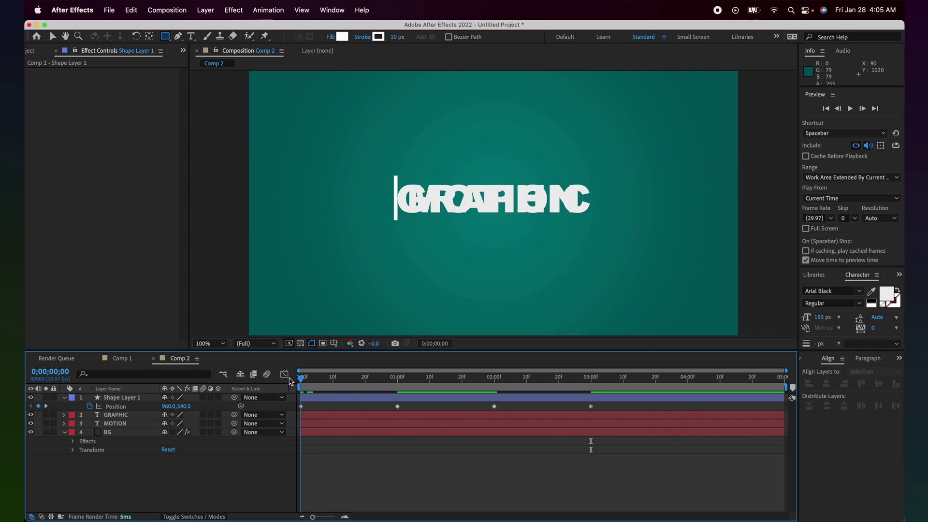
left_click(170, 407)
type("940")
left_click(260, 469)
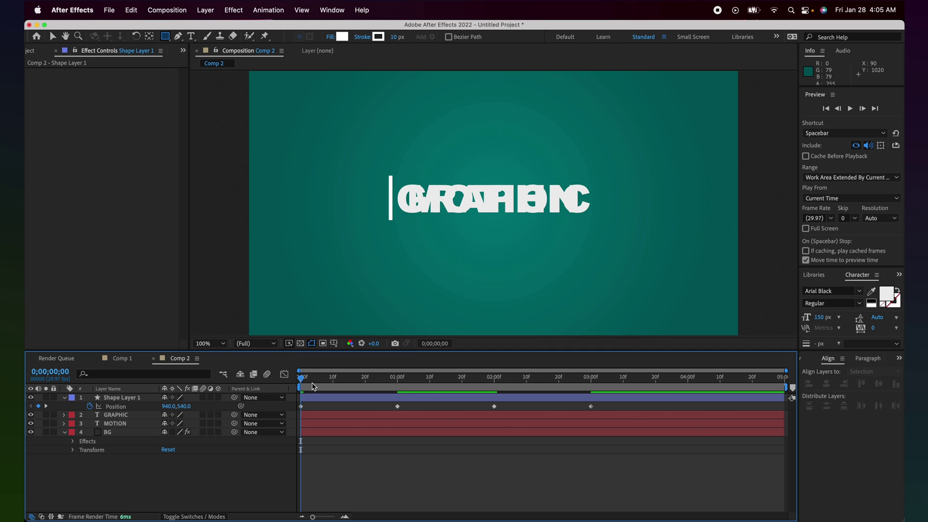
mouse_move(313, 386)
left_mouse_down()
mouse_move(641, 387)
mouse_move(385, 377)
mouse_move(303, 386)
mouse_move(604, 387)
mouse_move(298, 390)
left_mouse_up()
left_click(301, 407)
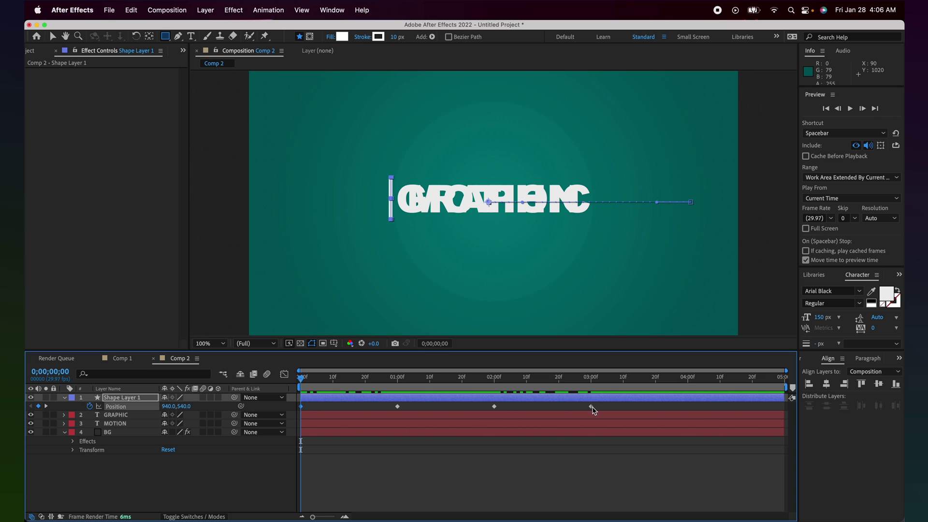
left_click_drag(608, 408, 290, 417)
Apply Easy Ease (F9) to the four Position keyframes and scrub to check the slide.
right_click(399, 409)
mouse_move(444, 520)
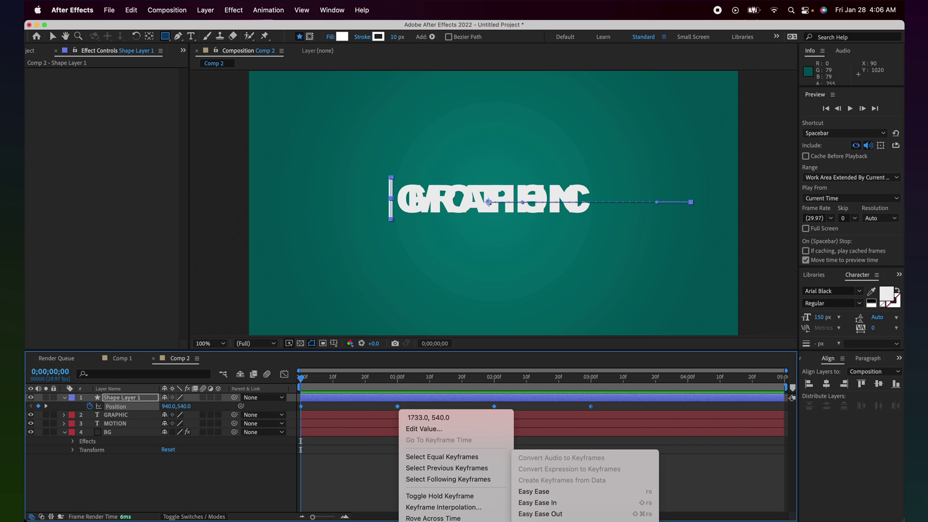
left_click(349, 483)
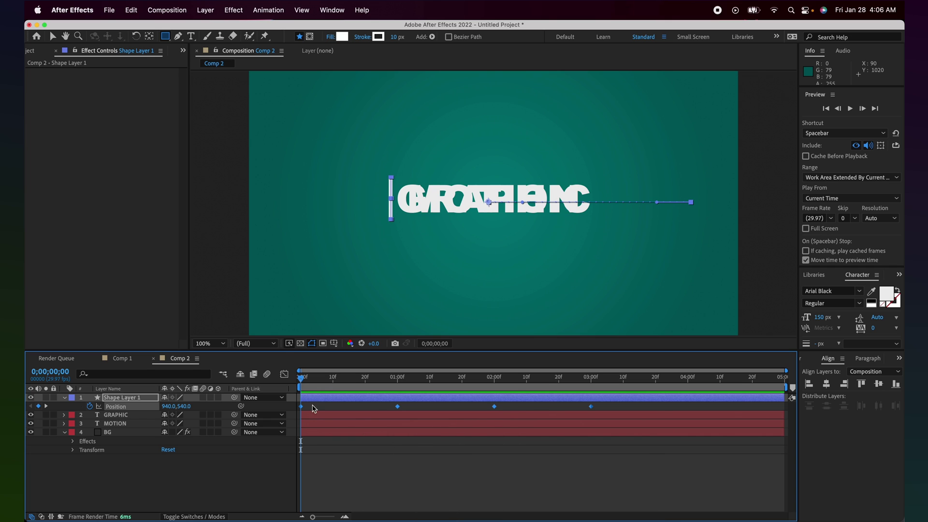
right_click(398, 409)
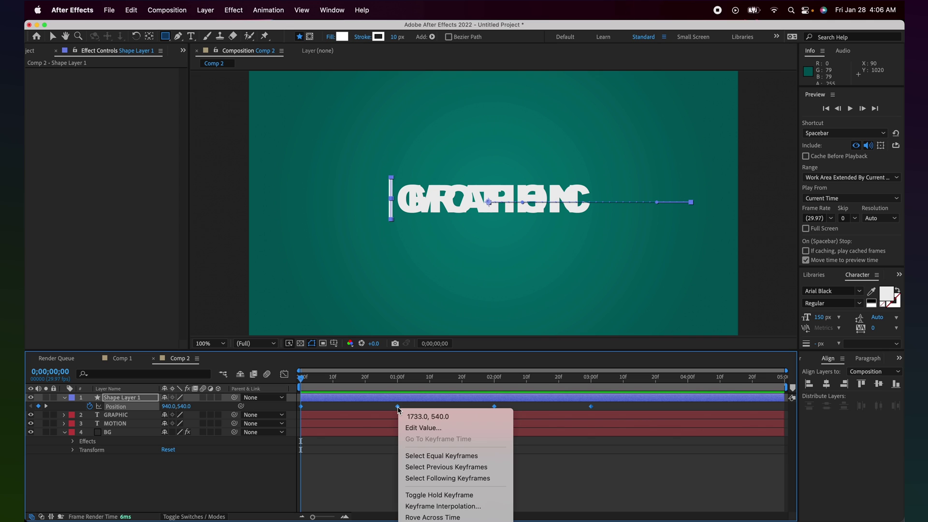
mouse_move(435, 521)
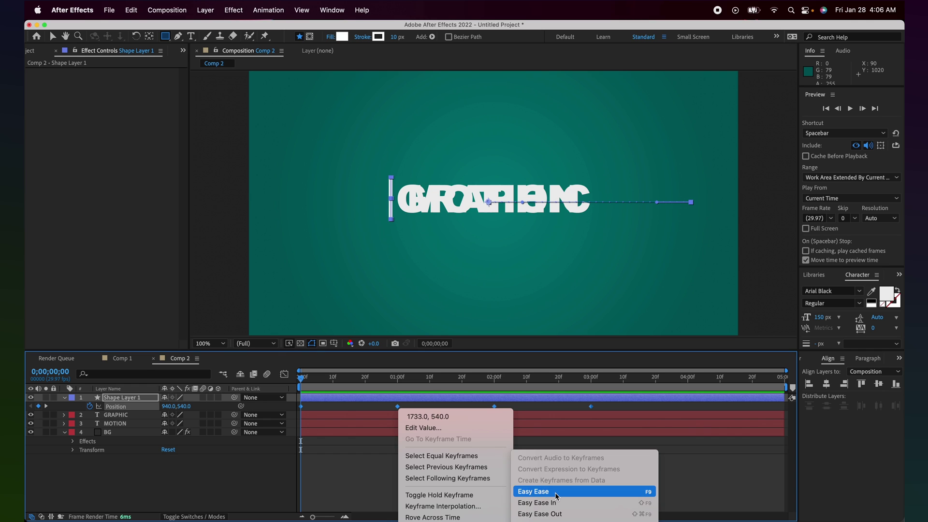
left_click(340, 483)
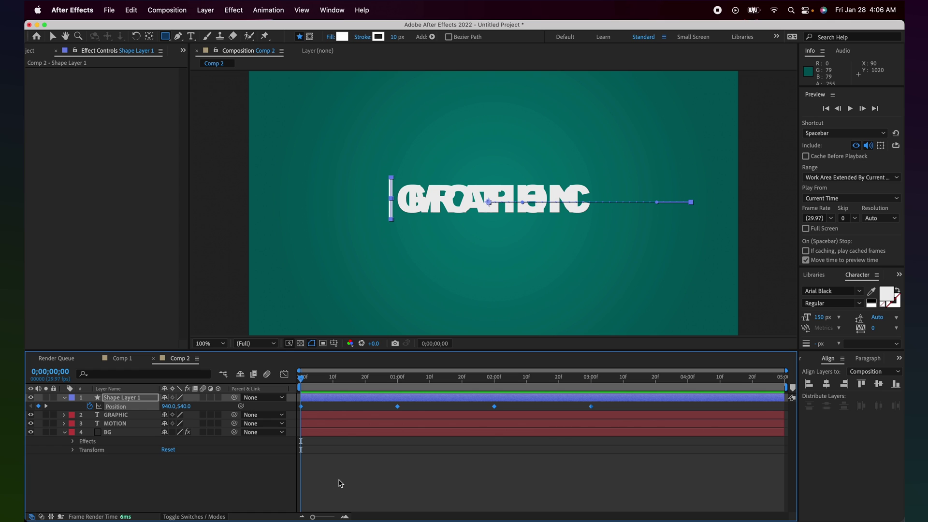
key("F9")
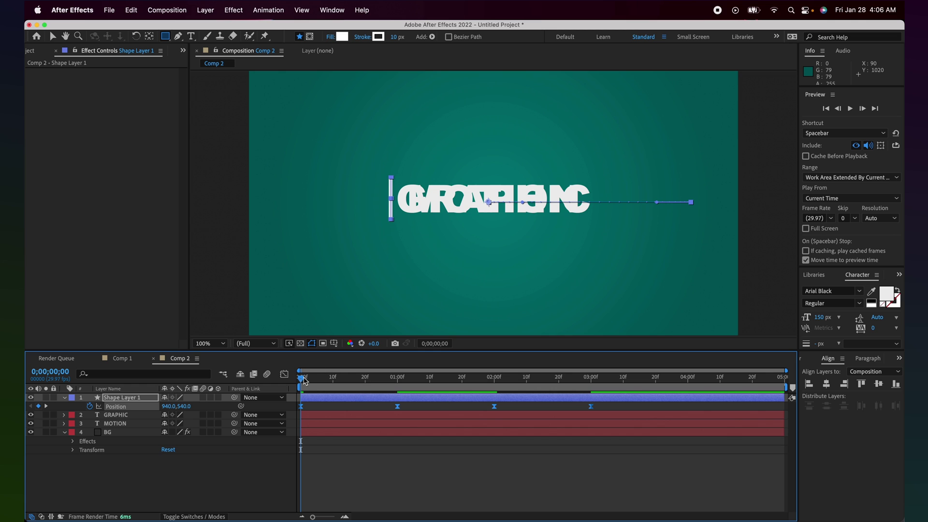
left_click_drag(304, 381, 529, 390)
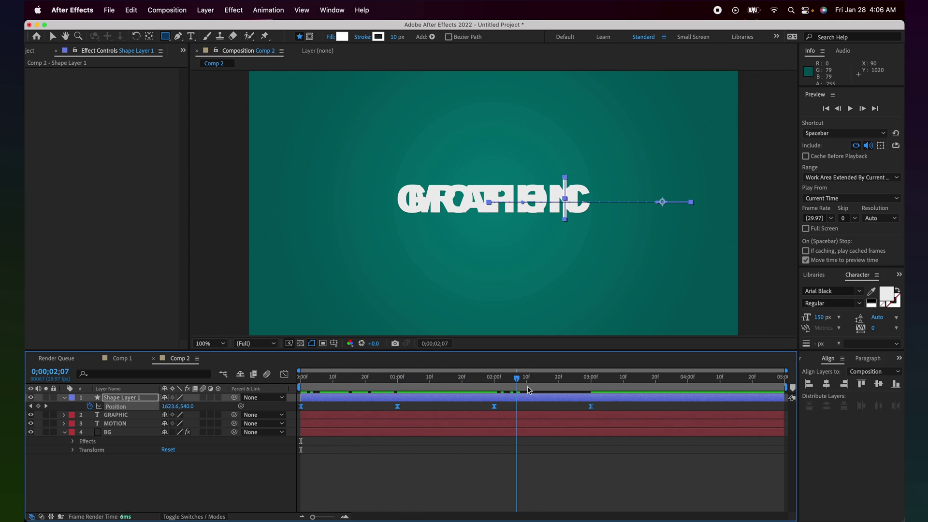
key("Home")
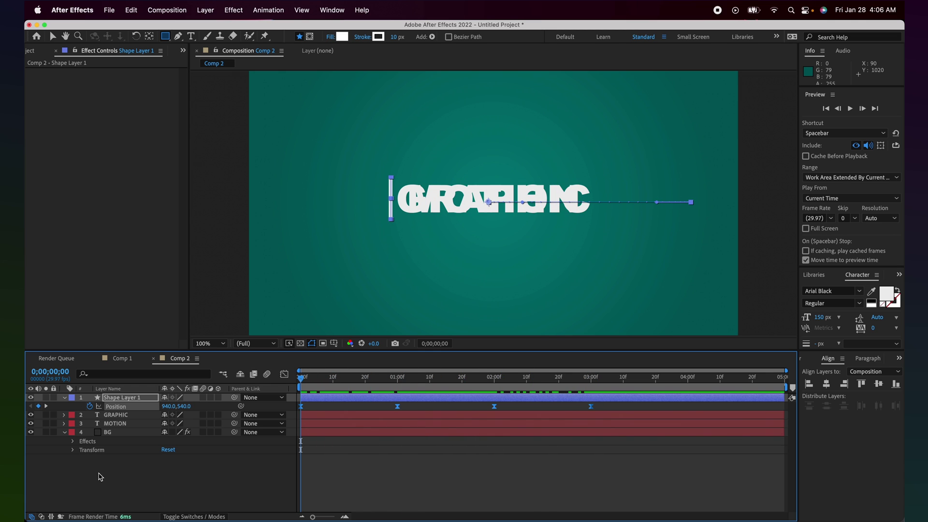
Hide the GRAPHIC layer and preview the line sweeping across MOTION.
left_click(100, 477)
left_click(30, 414)
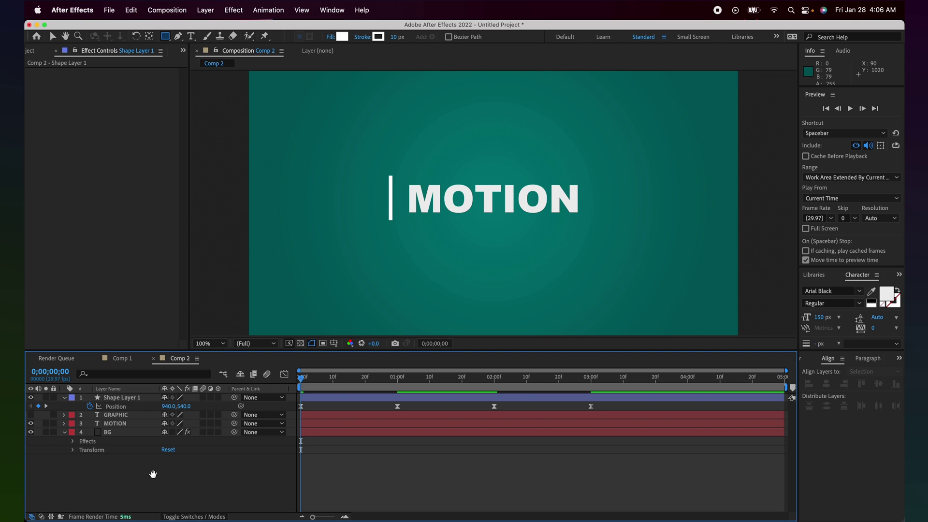
key("space")
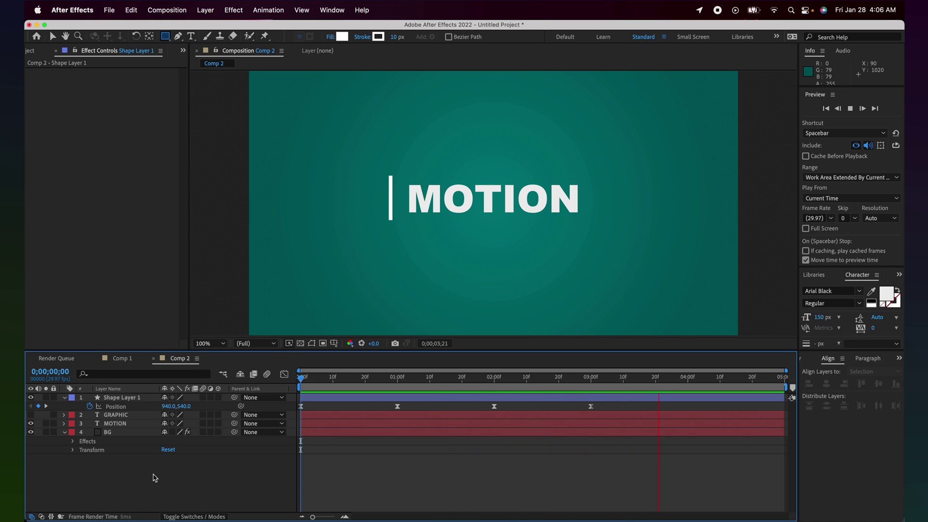
key("space")
key("ctrl+z")
key("Home")
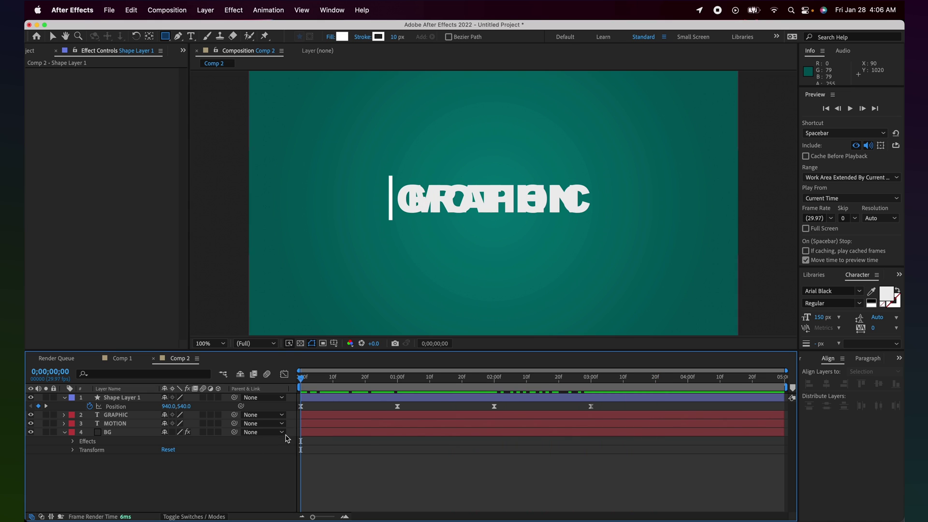
Undo back to the selected line, hide GRAPHIC again and replay the preview from the start.
key("ctrl+z")
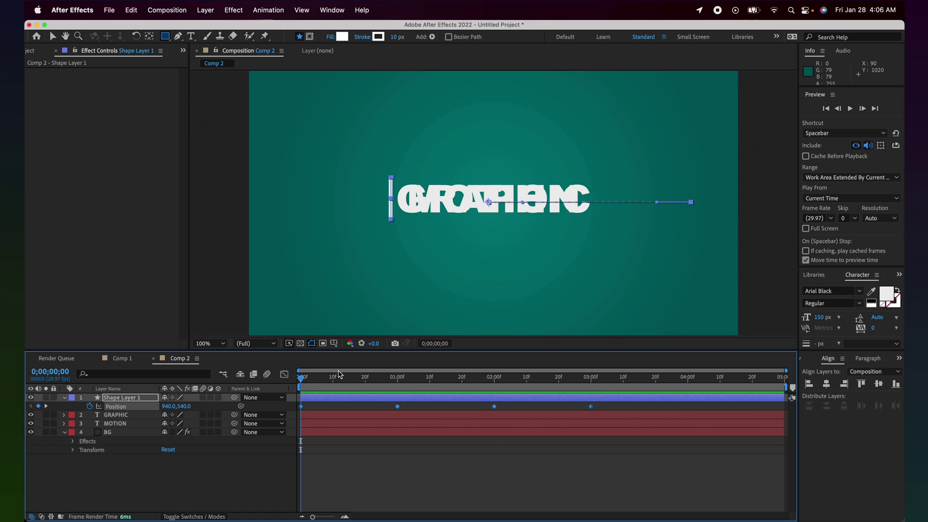
left_click(31, 414)
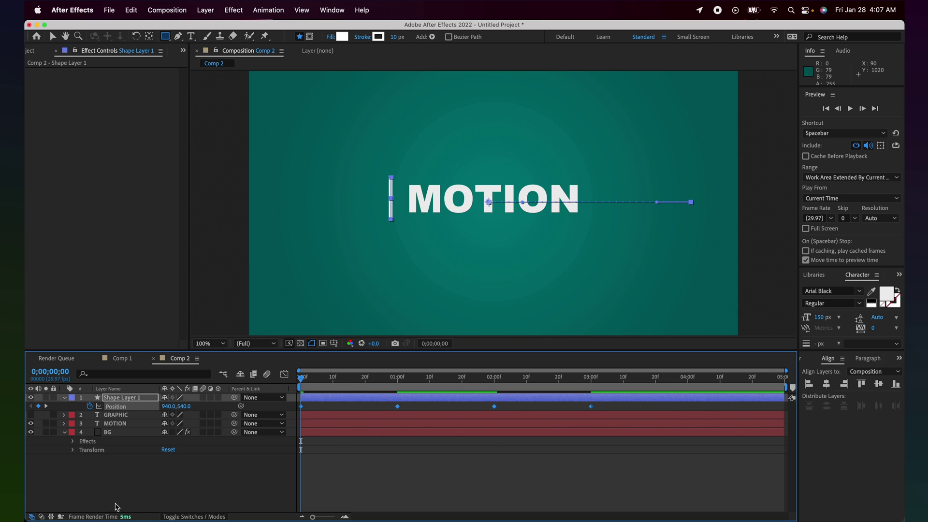
key("space")
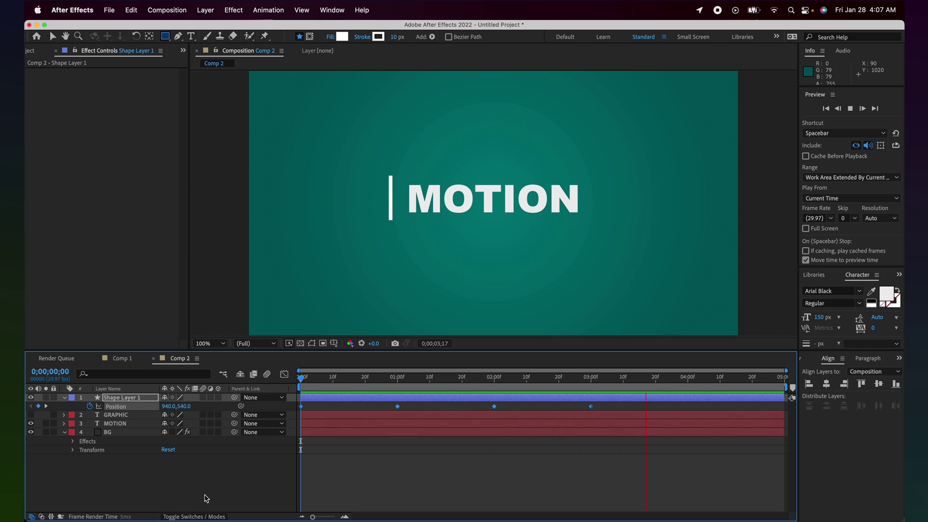
key("space")
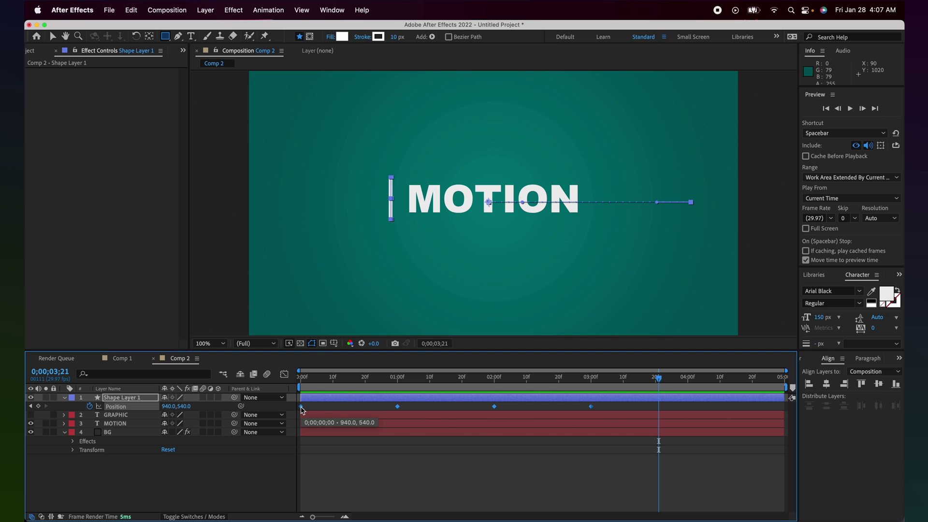
left_click(301, 377)
key("space")
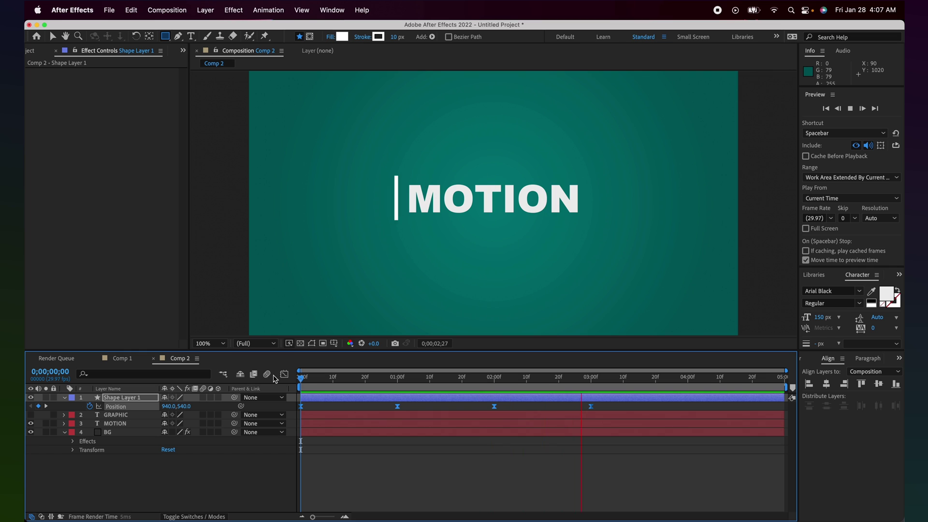
key("space")
Show the Position speed graph in the Graph Editor.
left_click(301, 378)
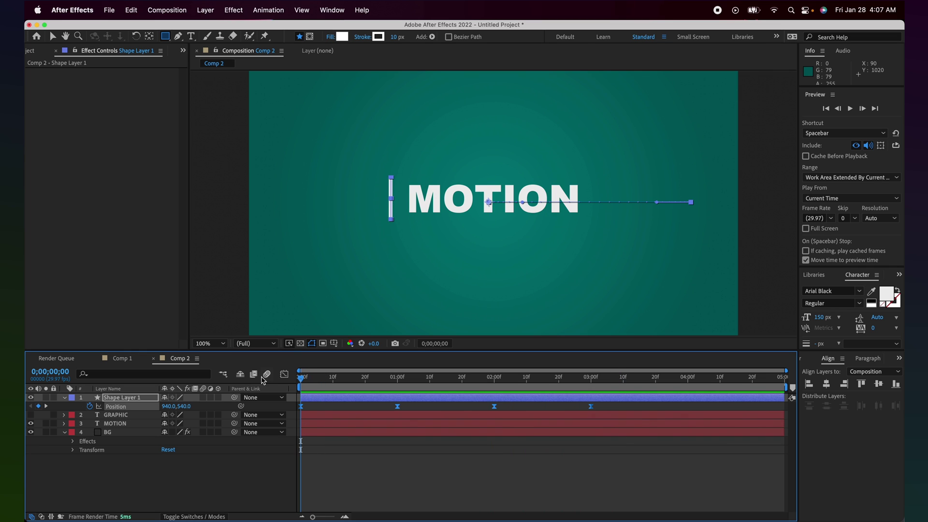
left_click(284, 375)
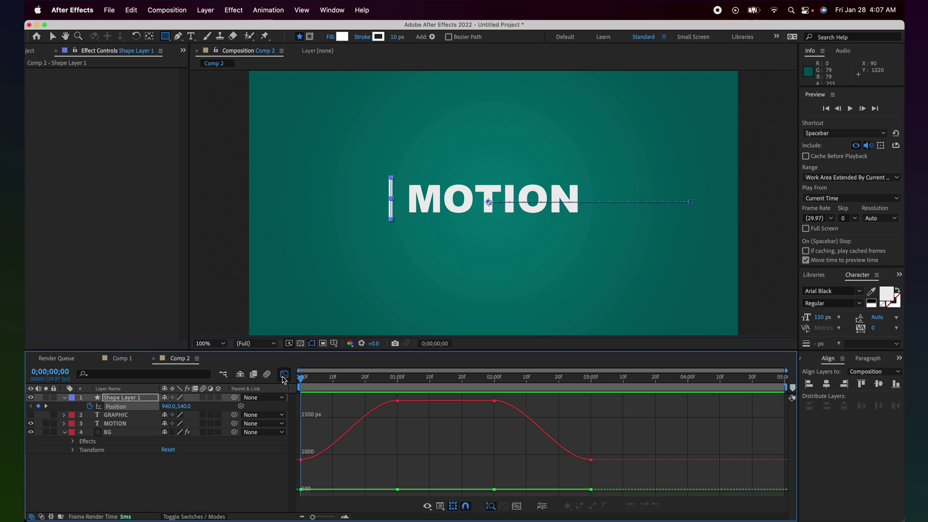
left_click(445, 504)
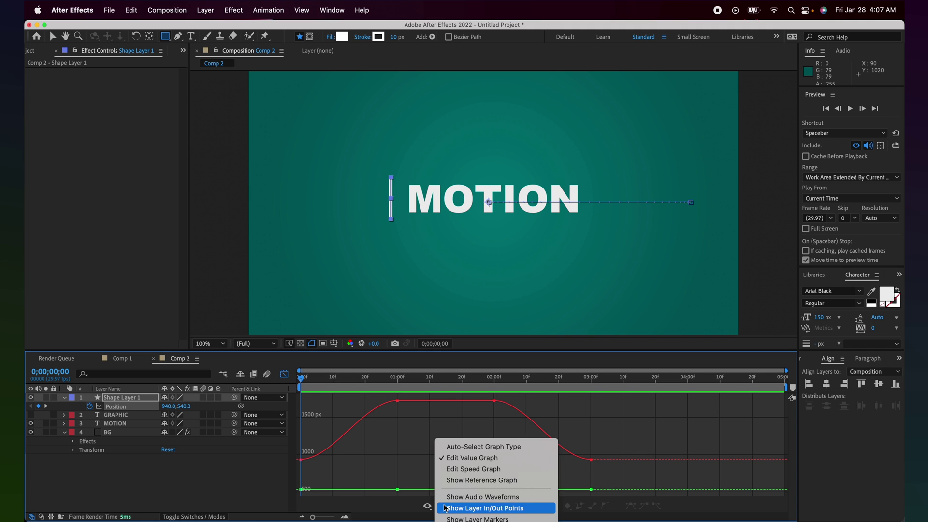
left_click(459, 469)
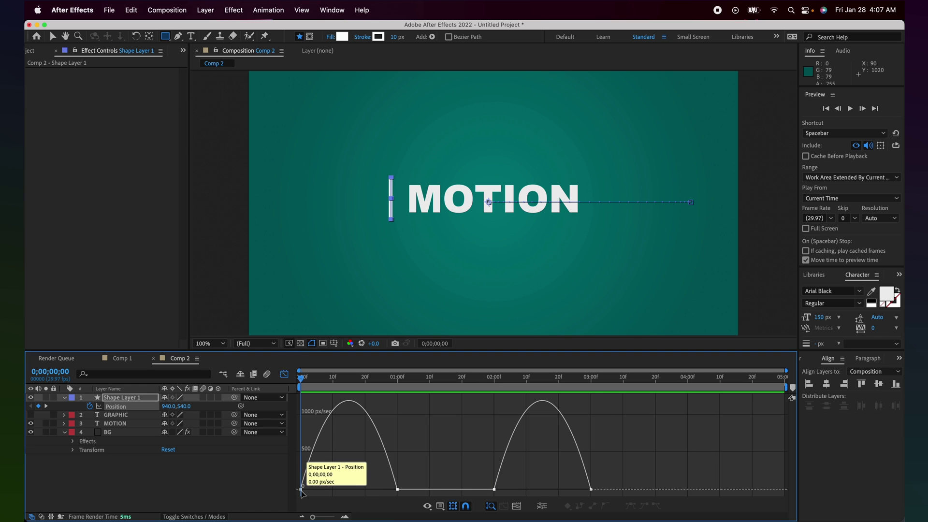
Stretch the first keyframe's influence for a later speed peak and preview the slide.
left_click(343, 489)
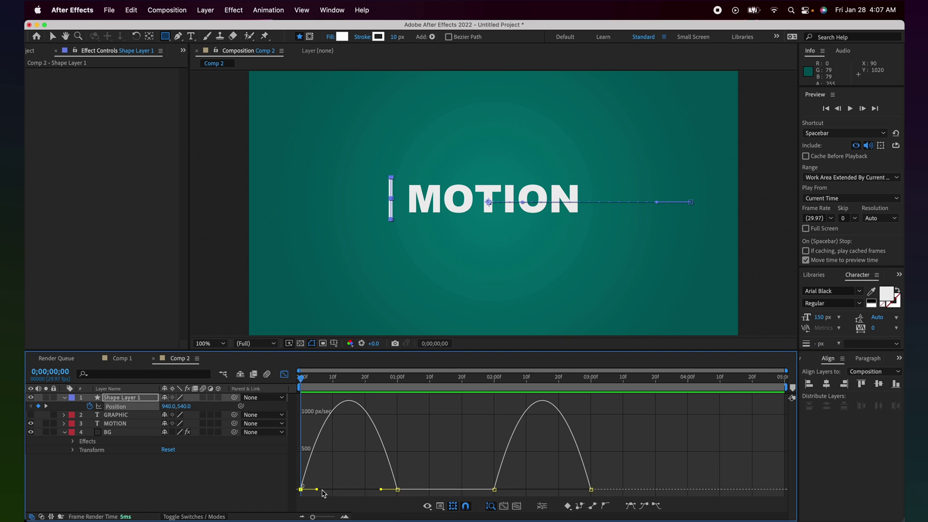
left_click_drag(317, 489, 350, 491)
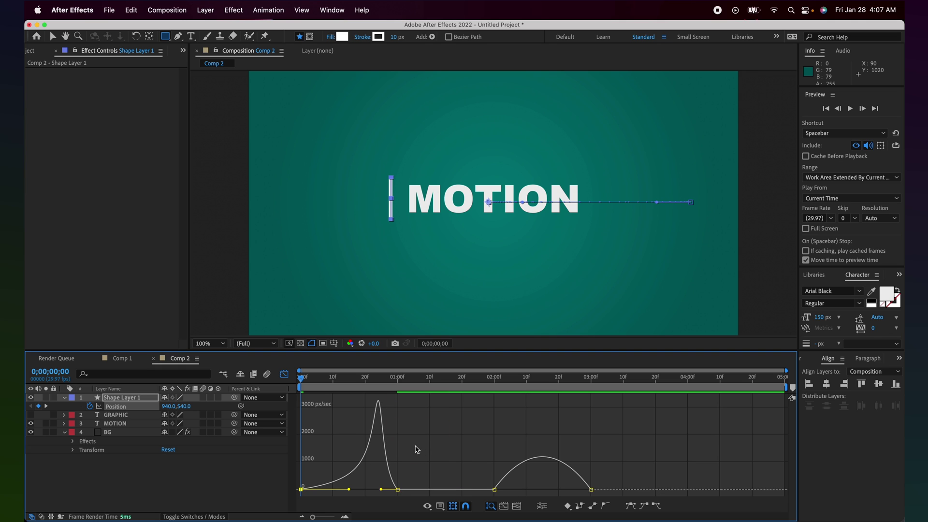
key("space")
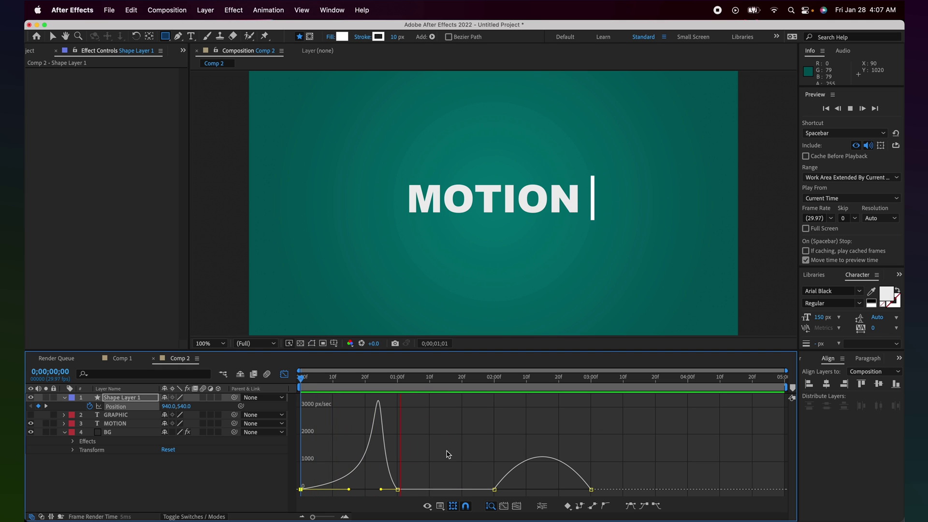
left_click_drag(413, 379, 300, 378)
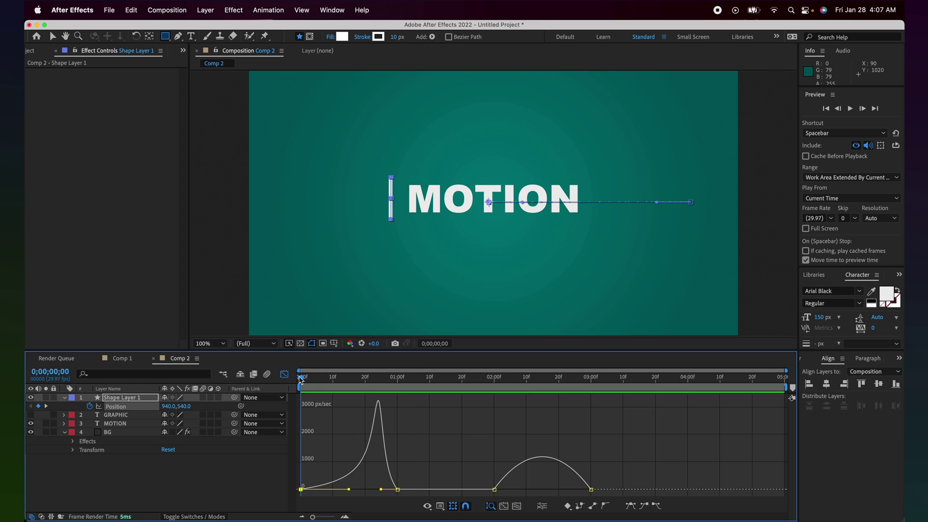
key("space")
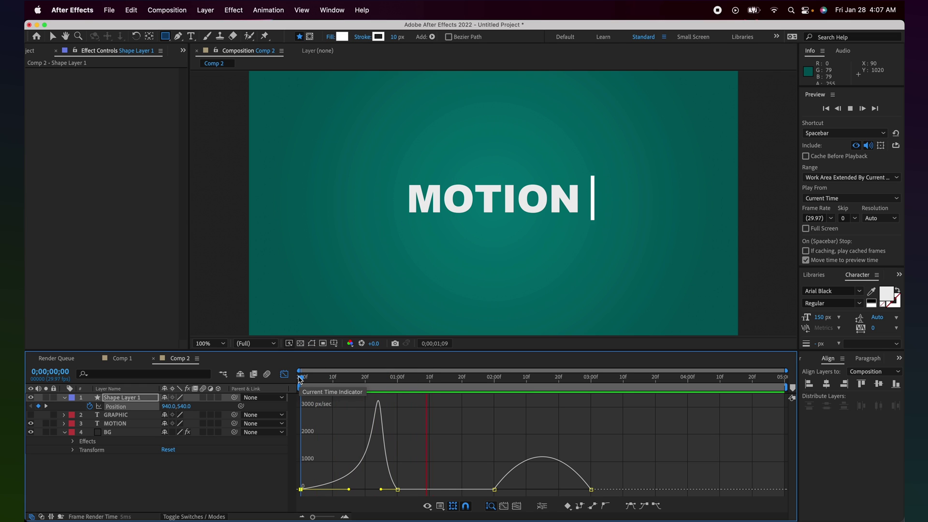
key("space")
Shorten the first keyframe's ease-out and lengthen the second's ease-in for a gentle stop.
left_click_drag(435, 381, 292, 386)
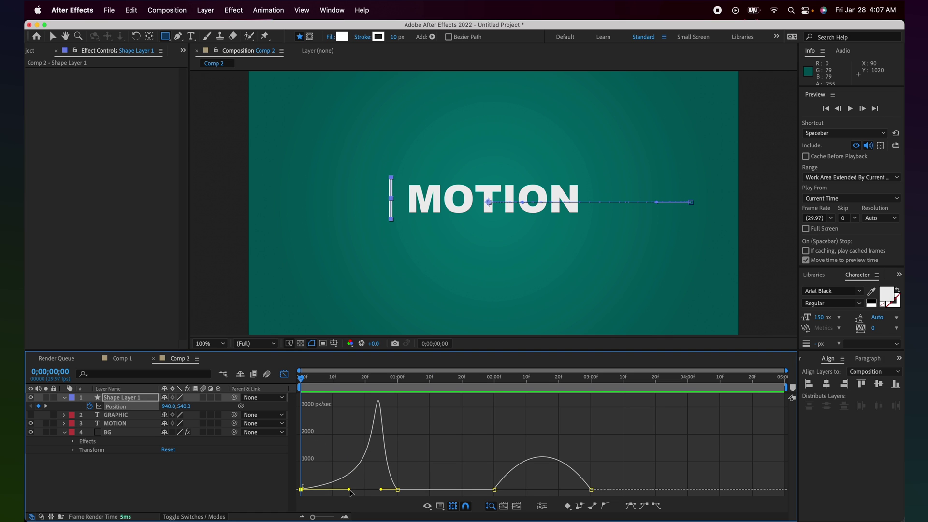
left_click_drag(349, 490, 316, 490)
left_click_drag(382, 490, 346, 491)
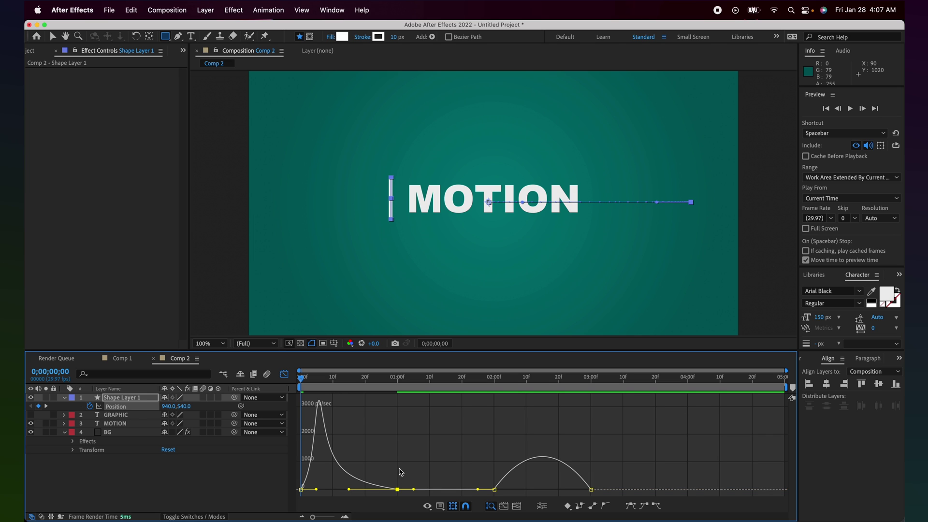
key("space")
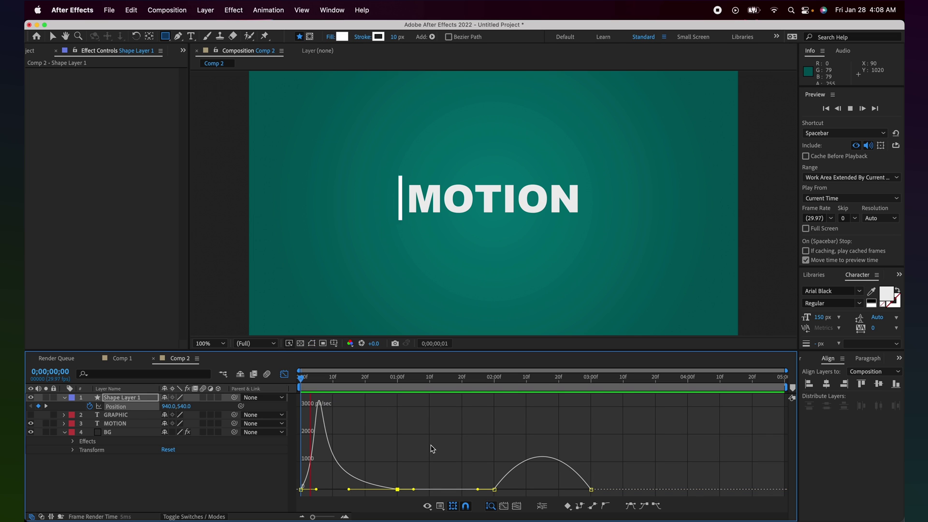
key("space")
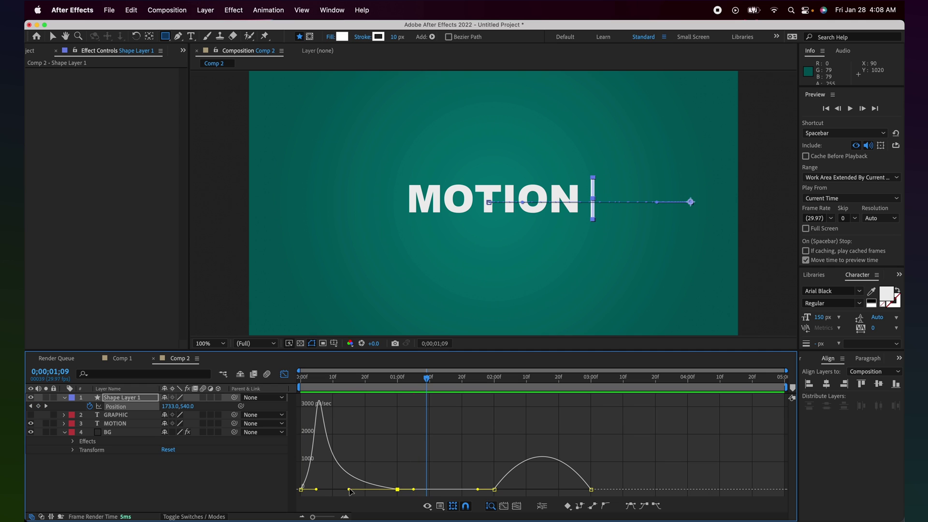
left_click_drag(349, 490, 354, 489)
key("Home")
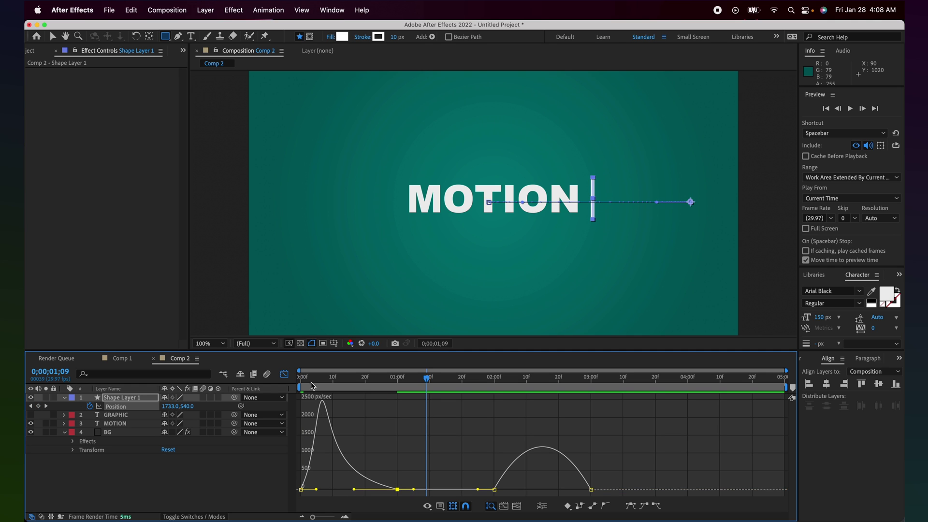
Drag the last Position keyframe's influence to about 91.58% and preview the return slide.
key("space")
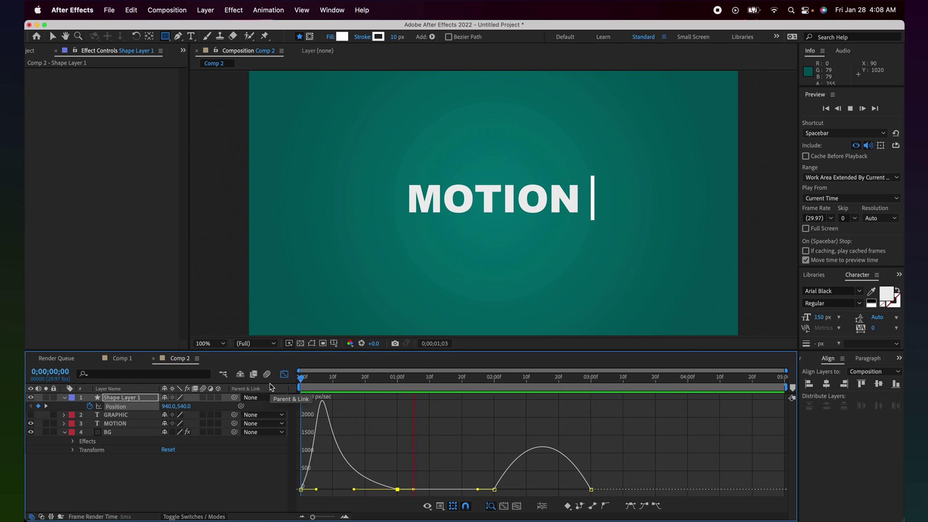
key("space")
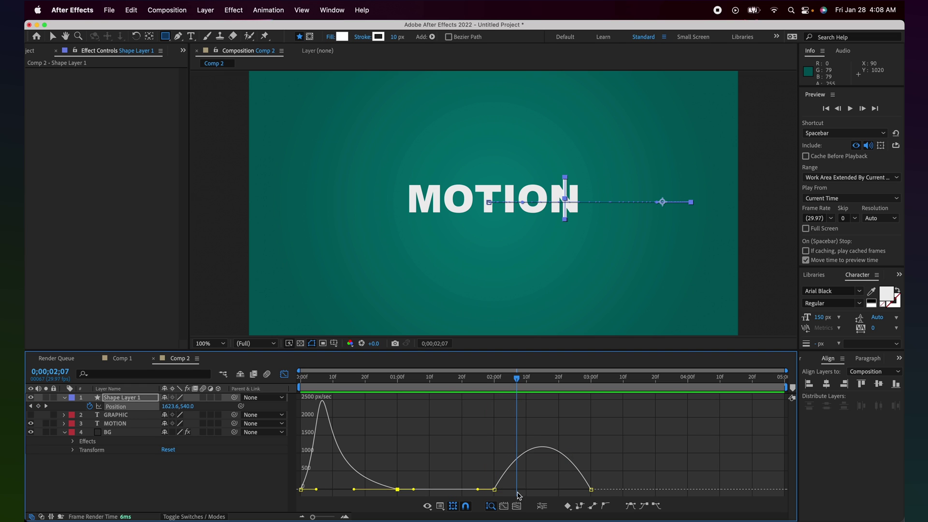
left_click(592, 490)
left_click_drag(575, 489, 547, 491)
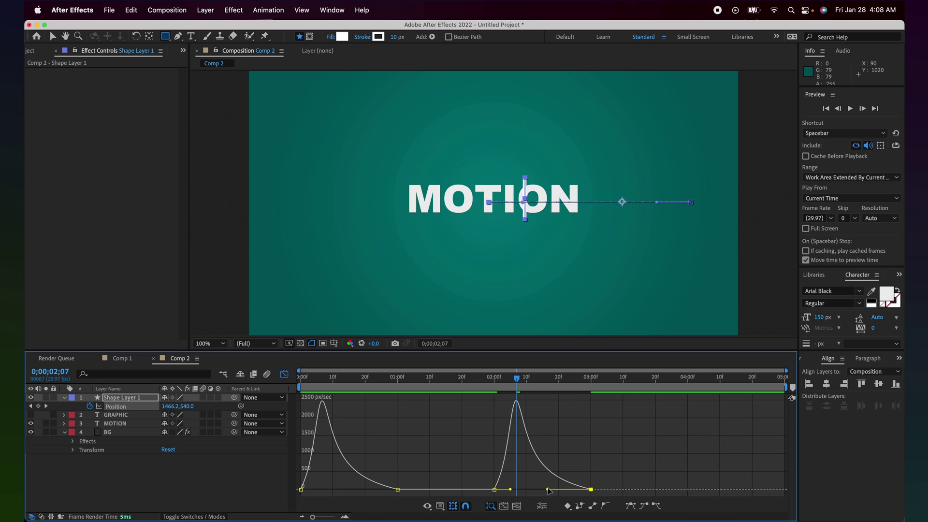
left_click(489, 380)
key("space")
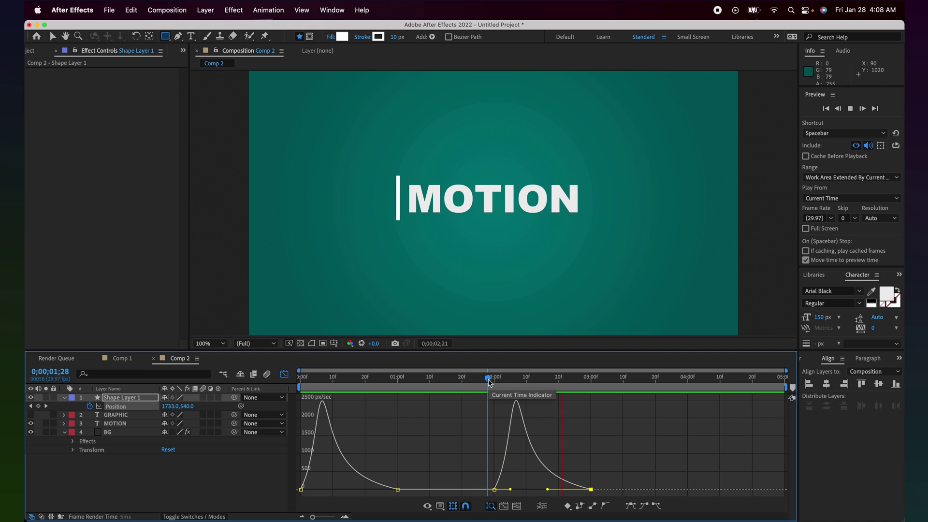
key("space")
left_click_drag(339, 374, 258, 380)
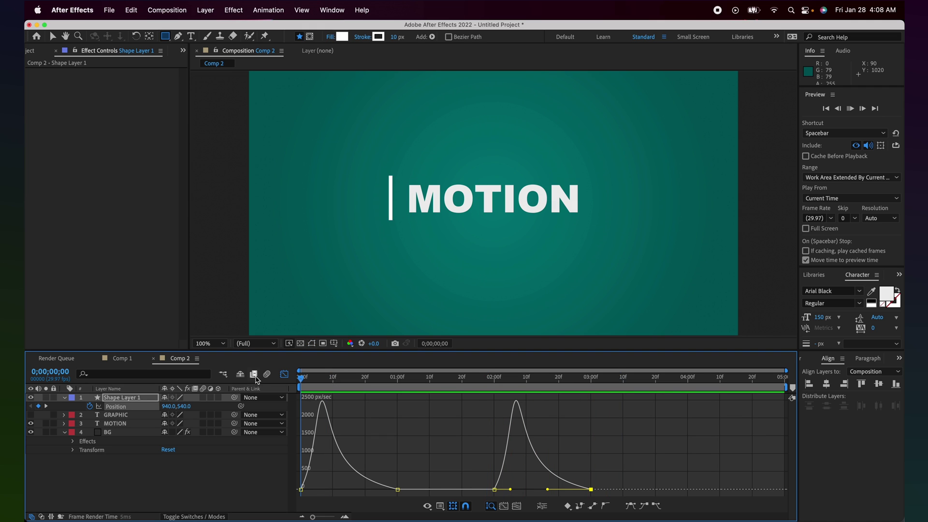
key("space")
key("space")
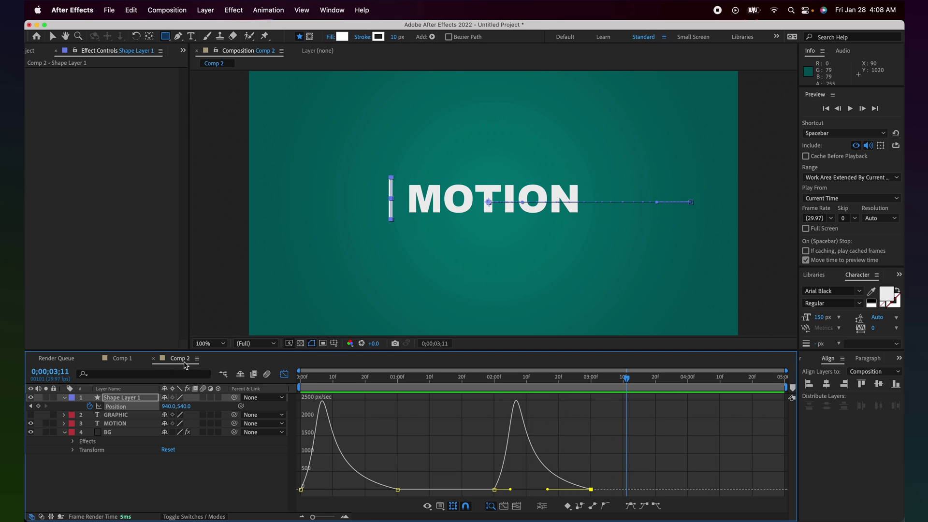
Rename the shape layer to Line.
left_click(216, 485)
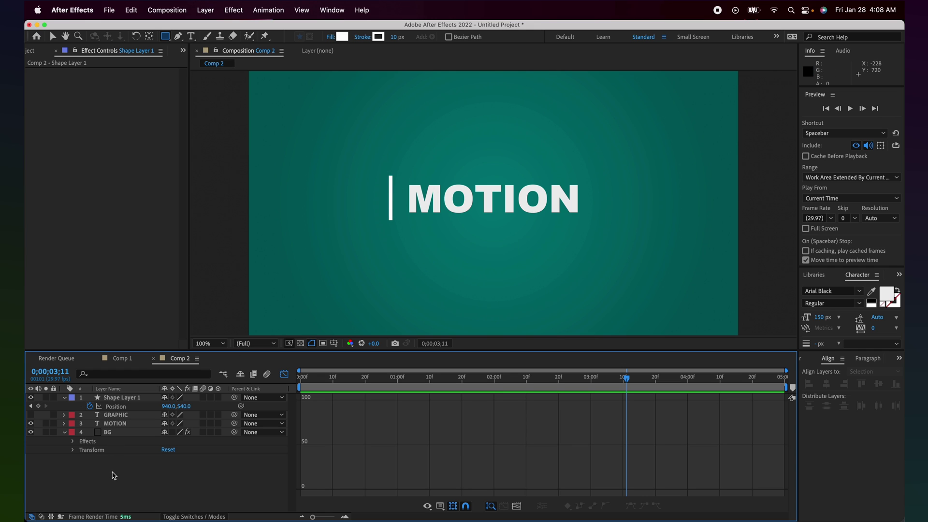
left_click(124, 399)
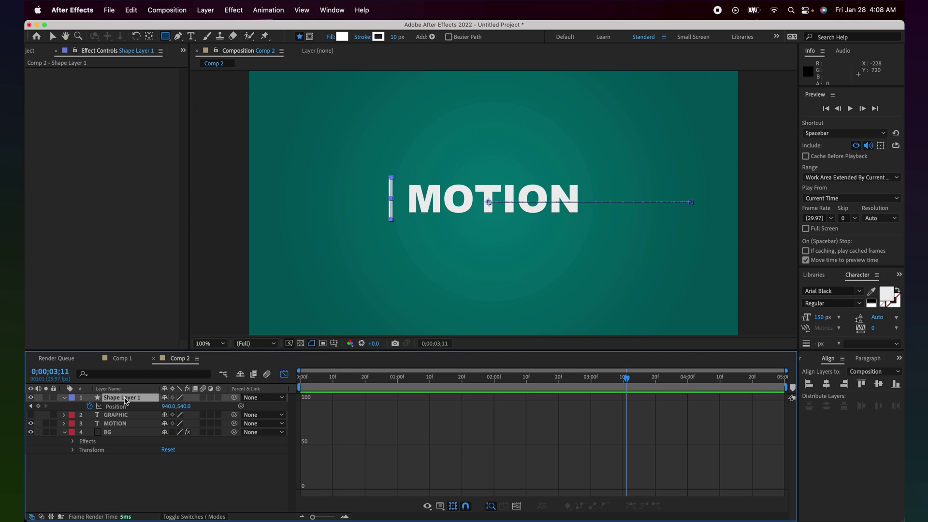
key("Return")
type("L")
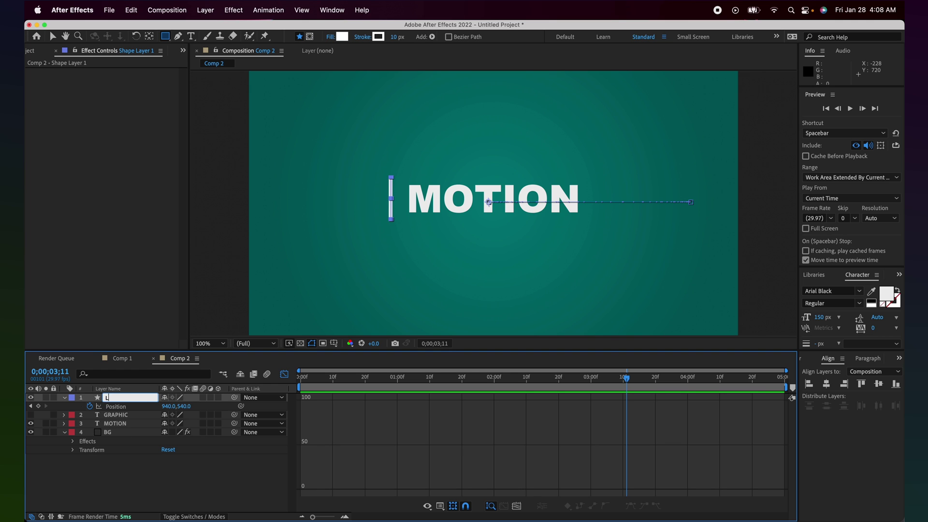
type("ine")
left_click(118, 491)
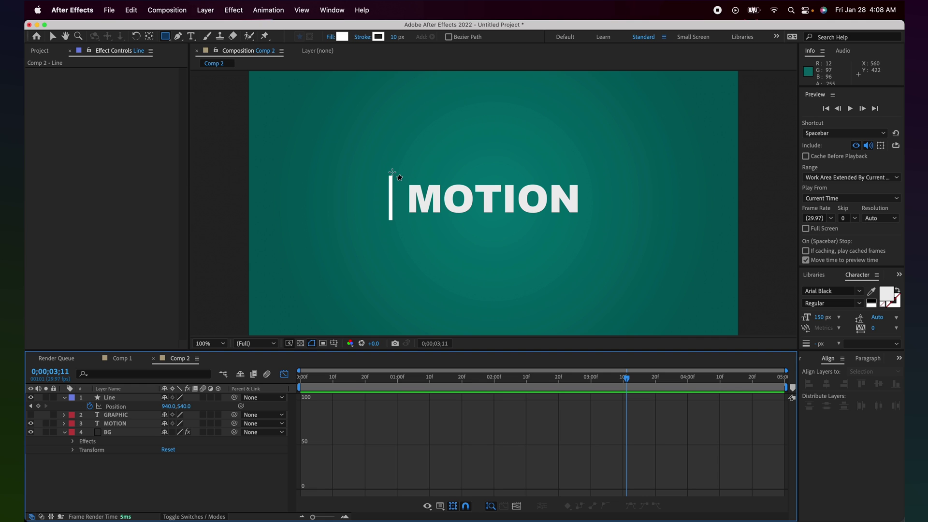
Draw a white rectangle covering the MOTION text.
mouse_move(392, 171)
left_mouse_down()
mouse_move(416, 197)
mouse_move(478, 222)
mouse_move(604, 225)
left_mouse_up()
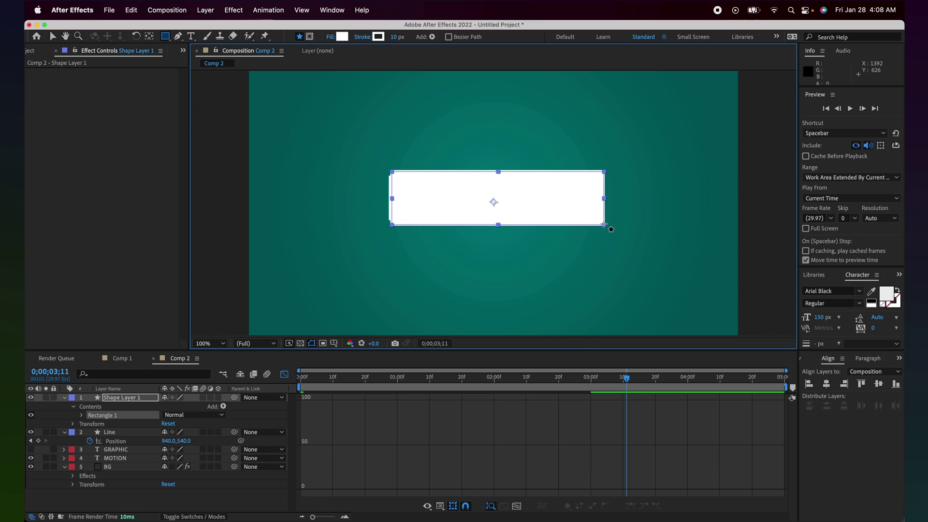
left_click(31, 398)
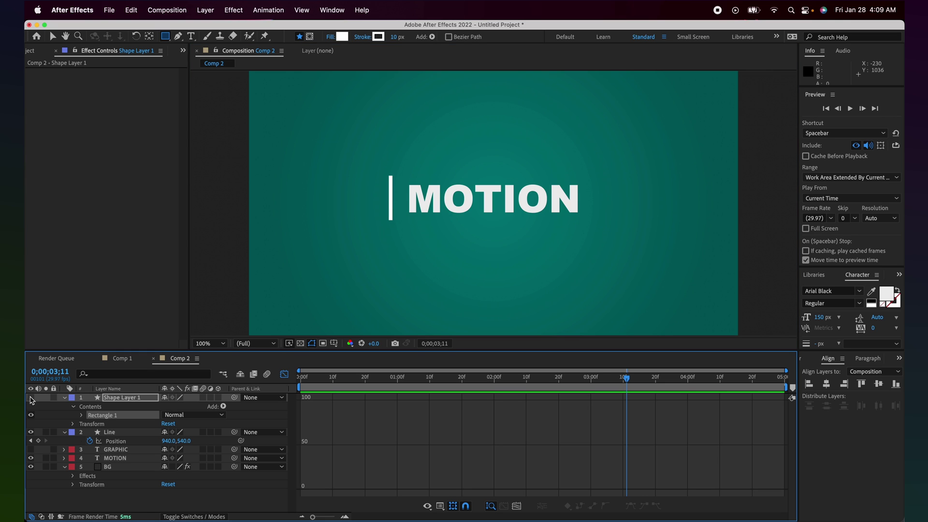
left_click(31, 397)
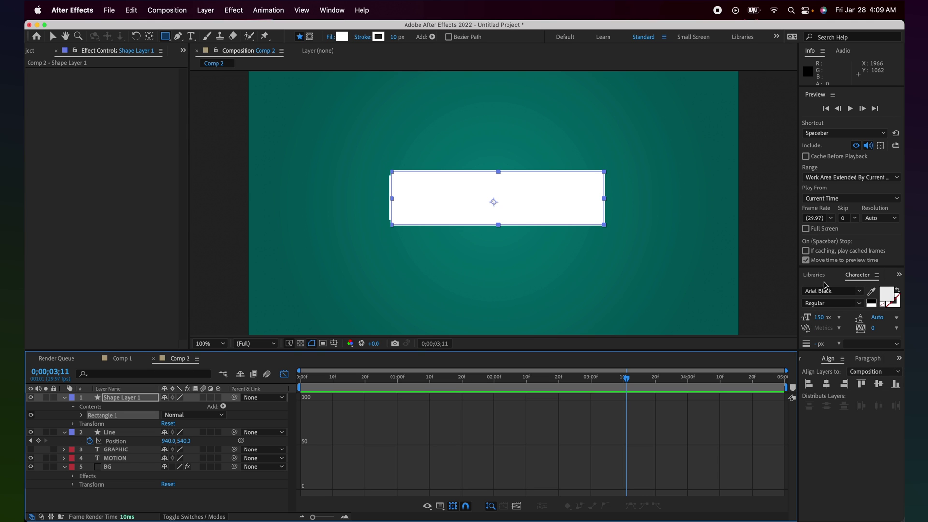
Apply the Fill effect to the rectangle layer.
left_click(846, 290)
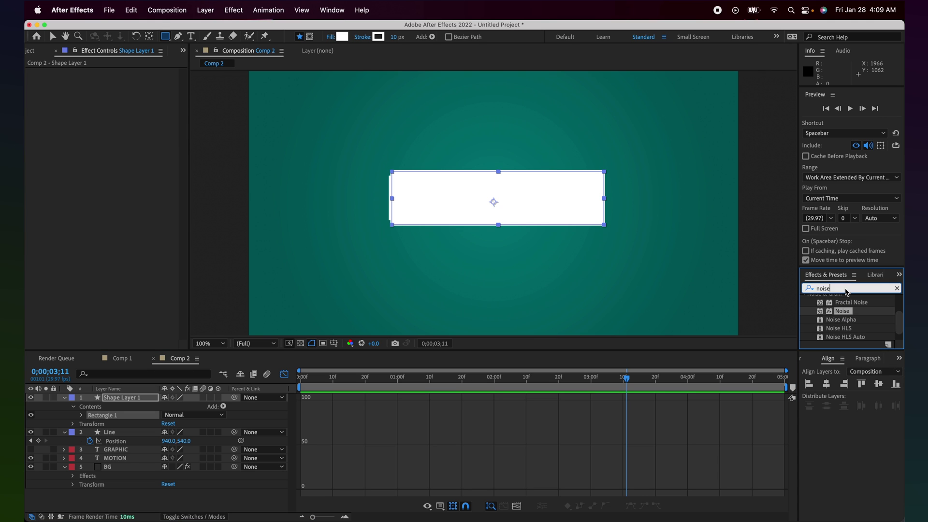
left_click(897, 288)
type("fill")
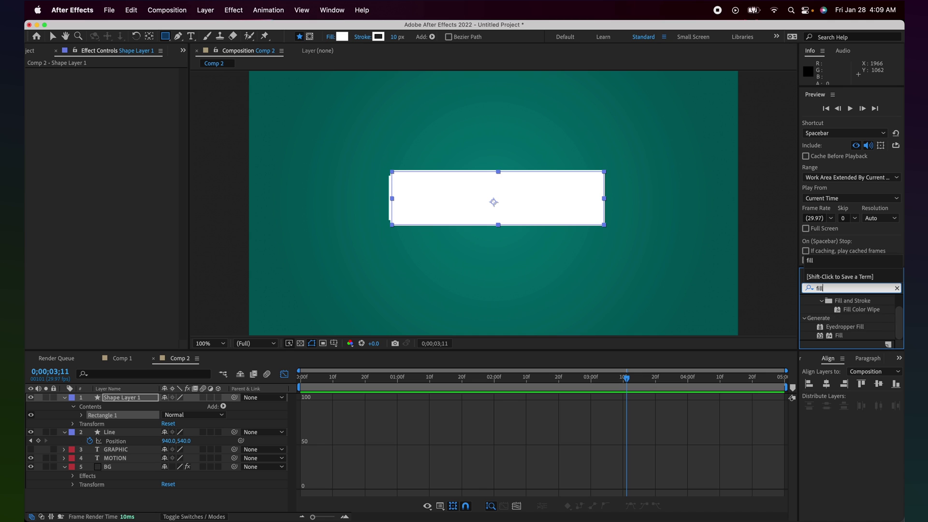
left_click_drag(839, 336, 522, 215)
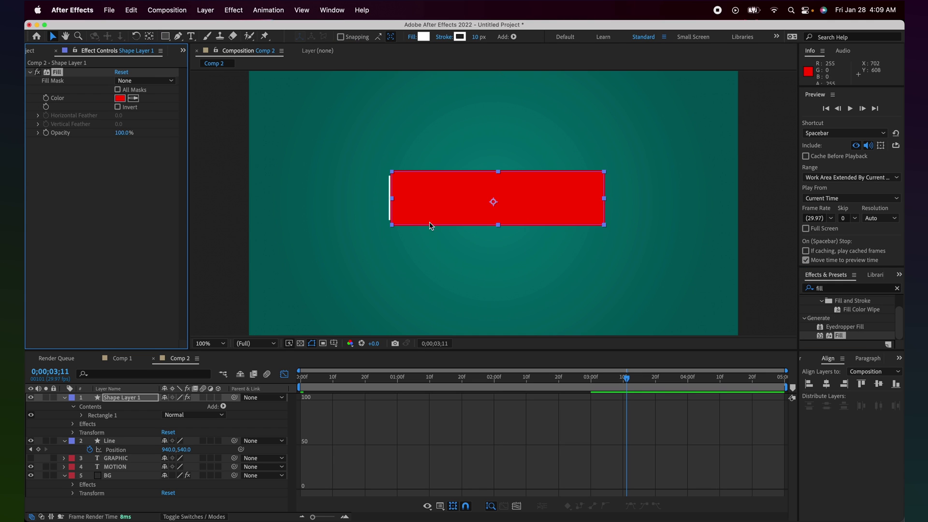
left_click(897, 288)
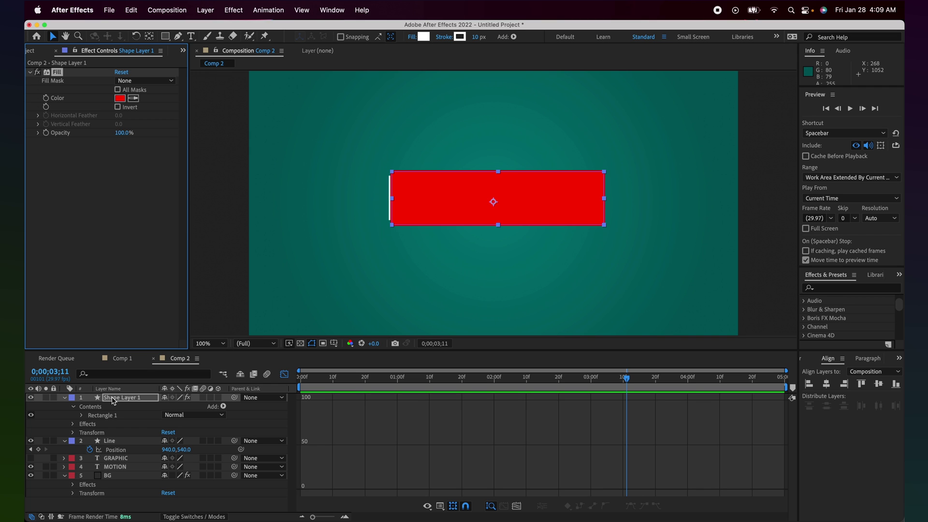
Set the Fill colour to yellow-green D4FF00.
left_click(119, 98)
left_click(483, 324)
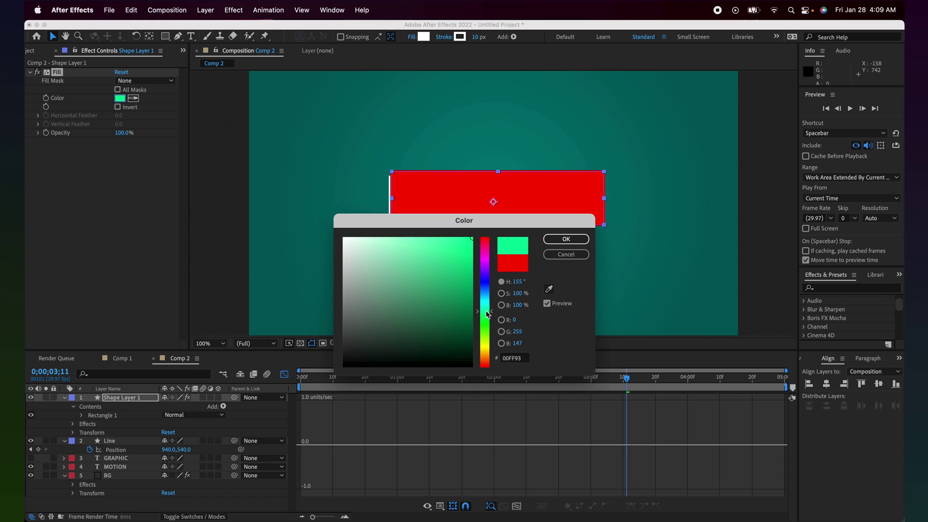
left_click(490, 326)
left_click_drag(491, 330, 490, 344)
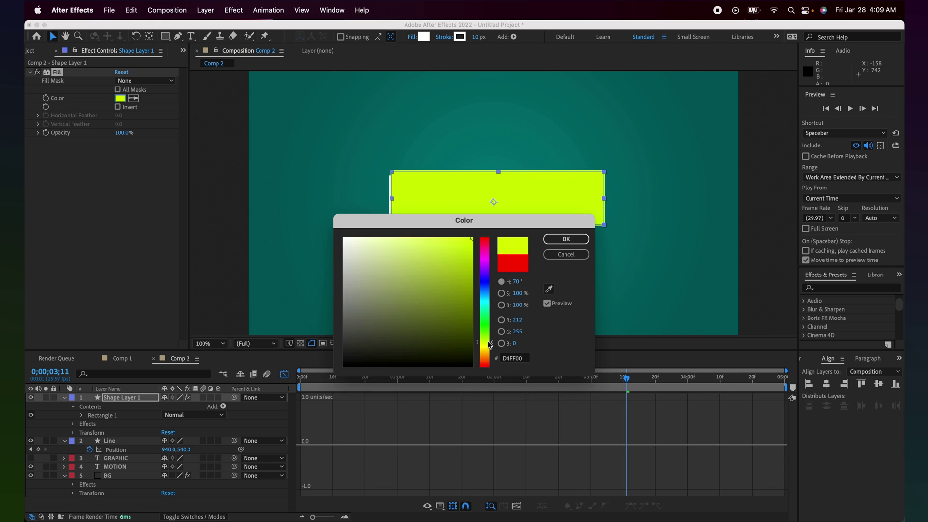
left_click(555, 240)
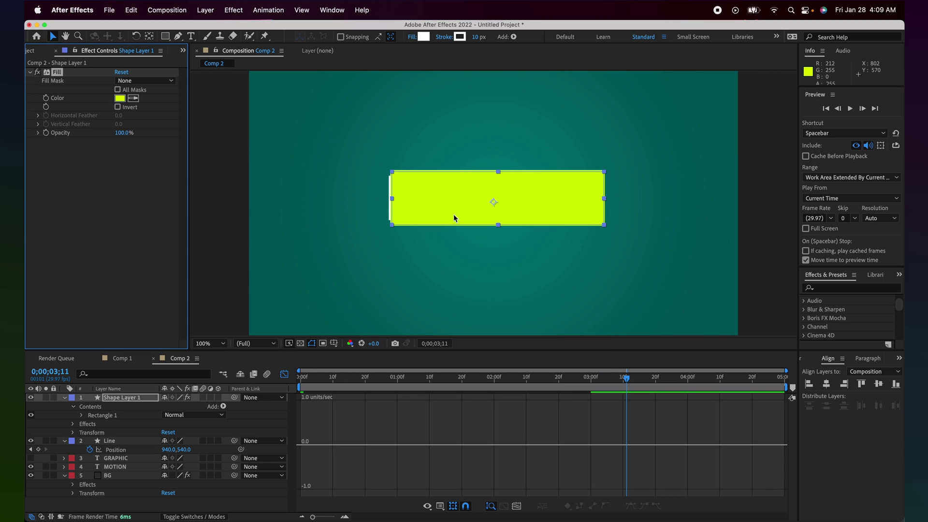
left_click(144, 235)
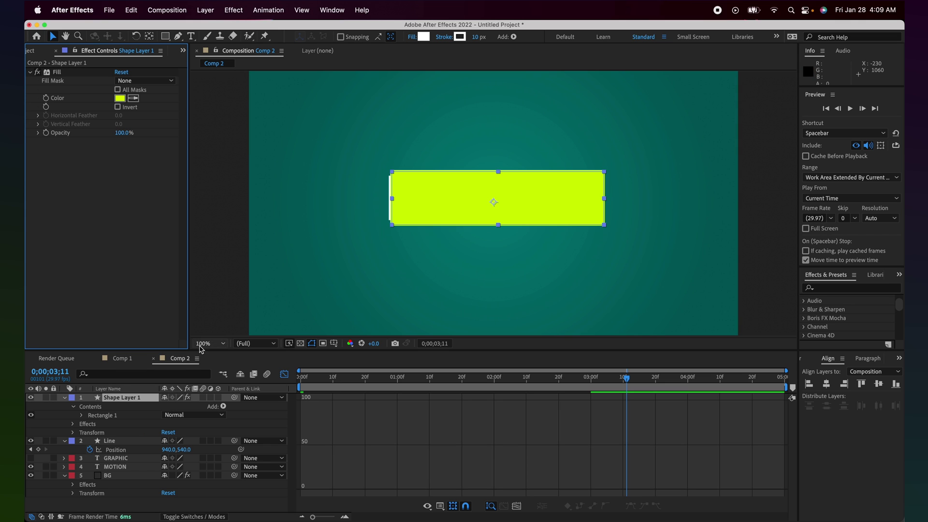
Return to frame 0 in layer view and parent Shape Layer 1 to Line.
left_click(285, 374)
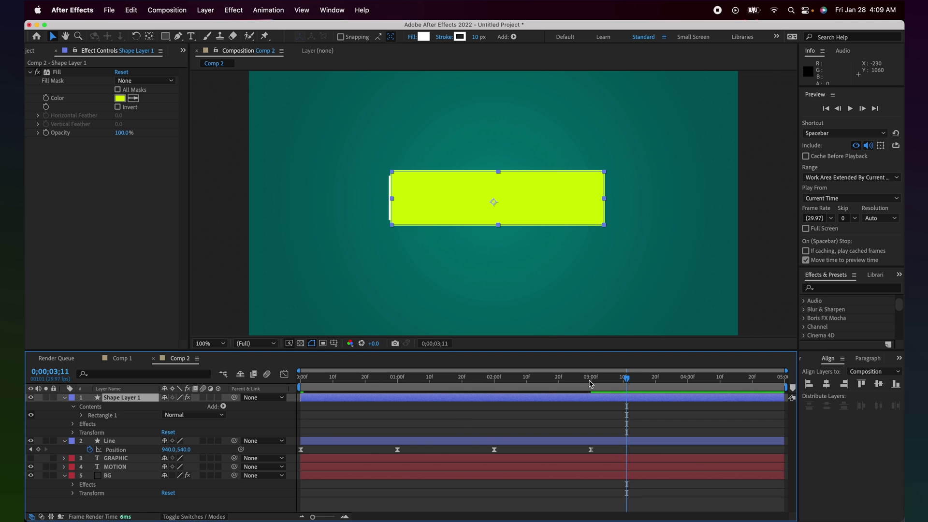
left_click_drag(590, 384, 274, 390)
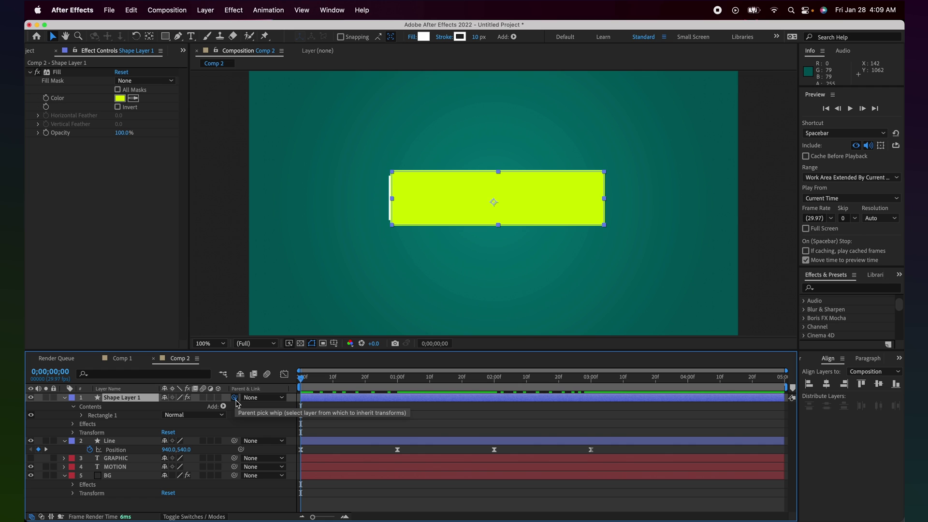
left_click_drag(235, 399, 122, 444)
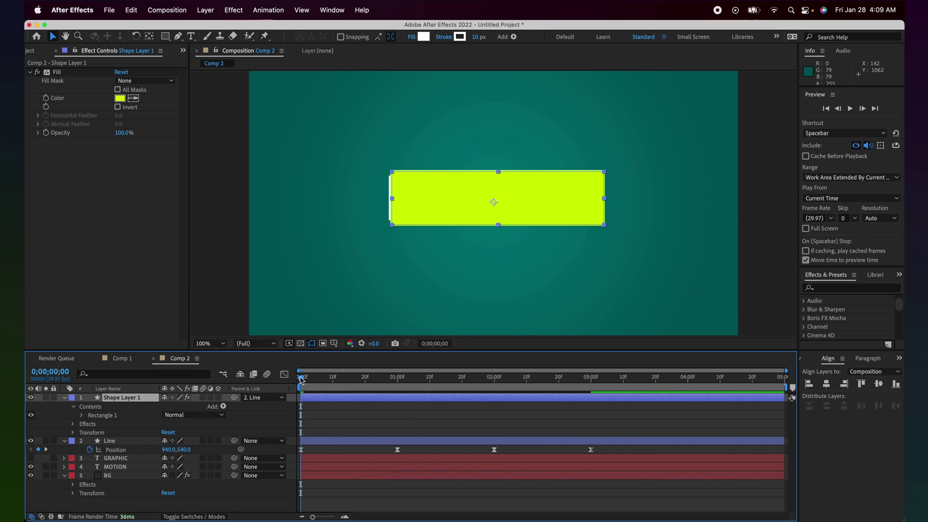
mouse_move(301, 380)
left_mouse_down()
mouse_move(610, 402)
mouse_move(303, 400)
mouse_move(619, 381)
mouse_move(333, 382)
mouse_move(298, 371)
left_mouse_up()
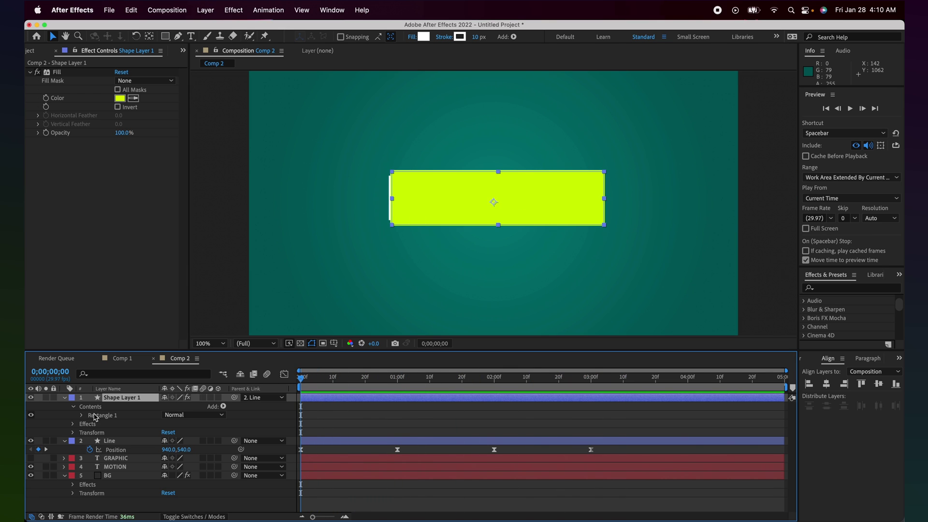
Rename Shape Layer 1 to MATTE and turn off its visibility.
key("Return")
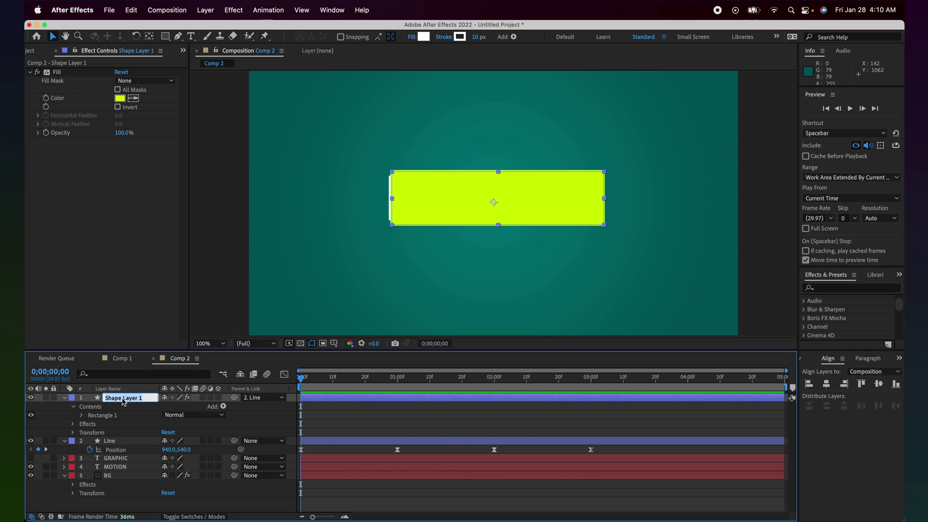
type("MATTE")
left_click(105, 509)
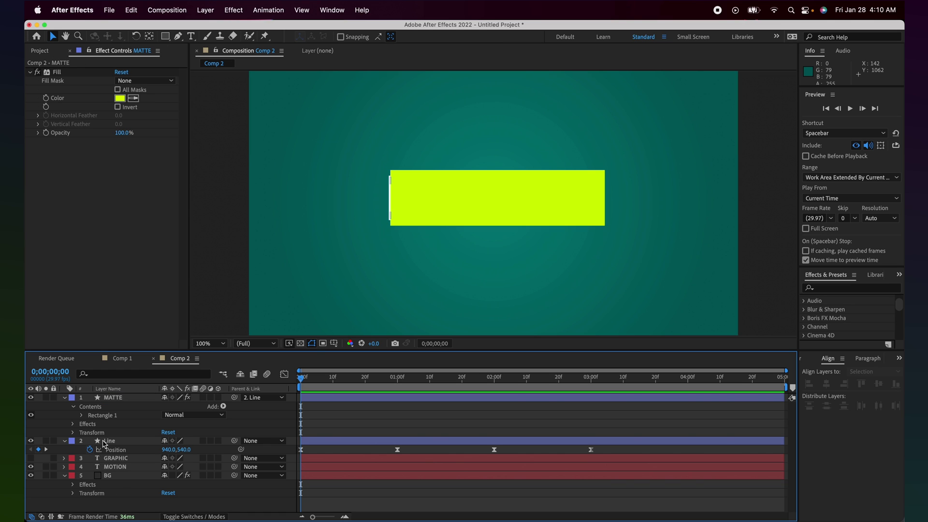
left_click(120, 467)
left_click(116, 475)
left_click(116, 467)
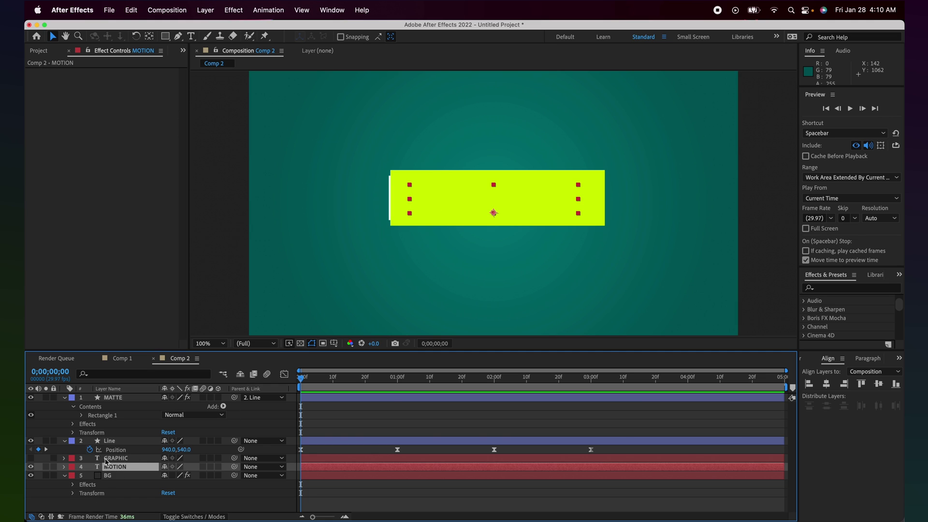
left_click(31, 397)
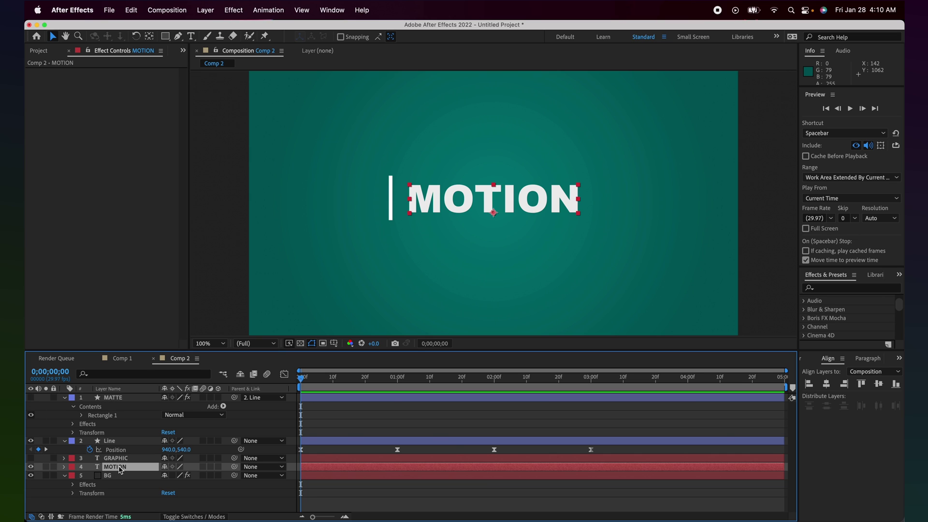
Apply the Set Matte effect to the MOTION layer.
left_click(844, 288)
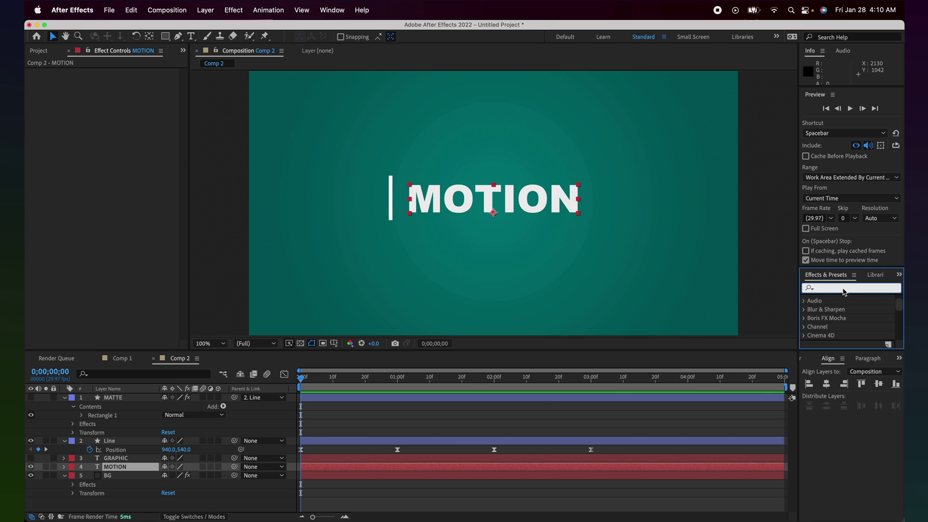
type("set matte")
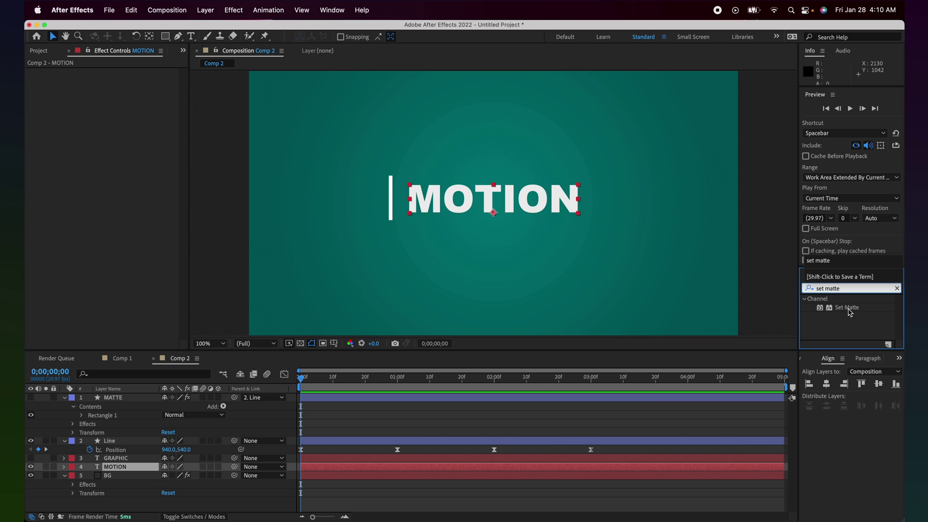
left_click_drag(850, 312, 125, 469)
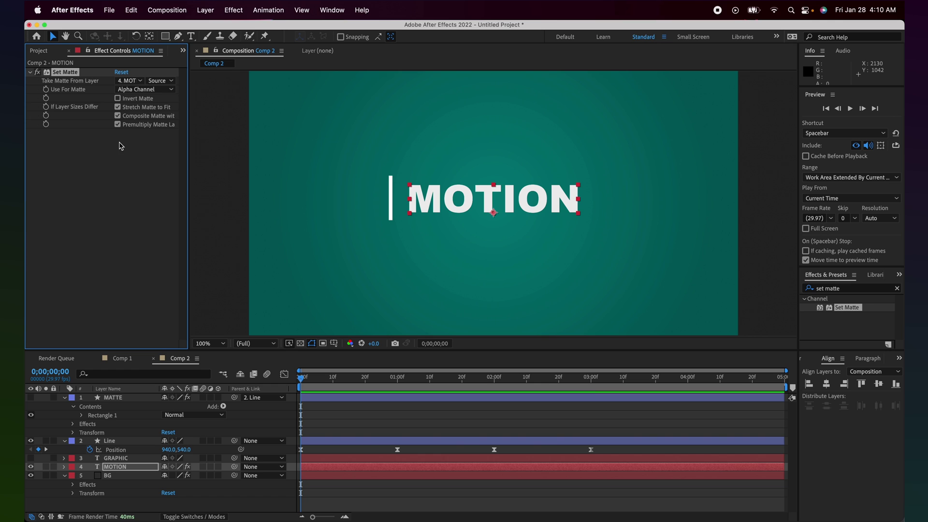
Set Take Matte From Layer to 1. MATTE and check Invert Matte.
left_click(139, 83)
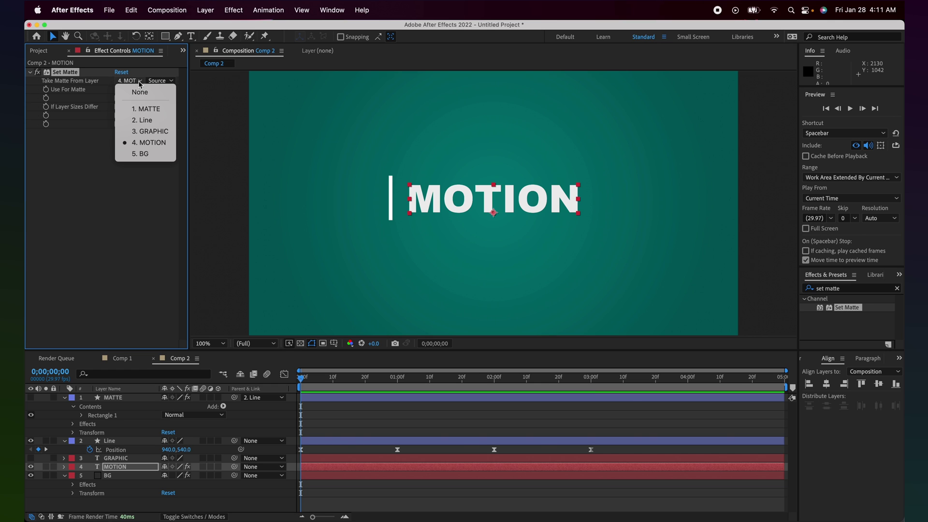
left_click(149, 109)
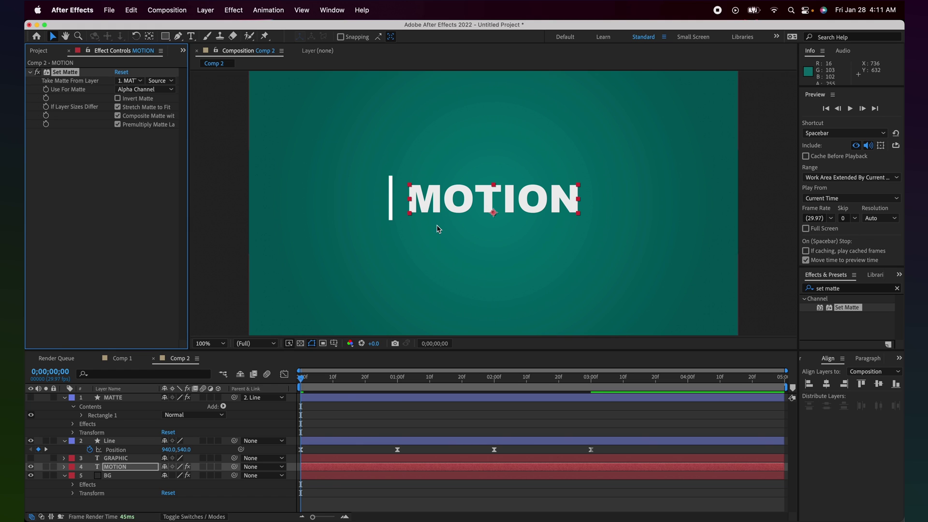
left_click(31, 397)
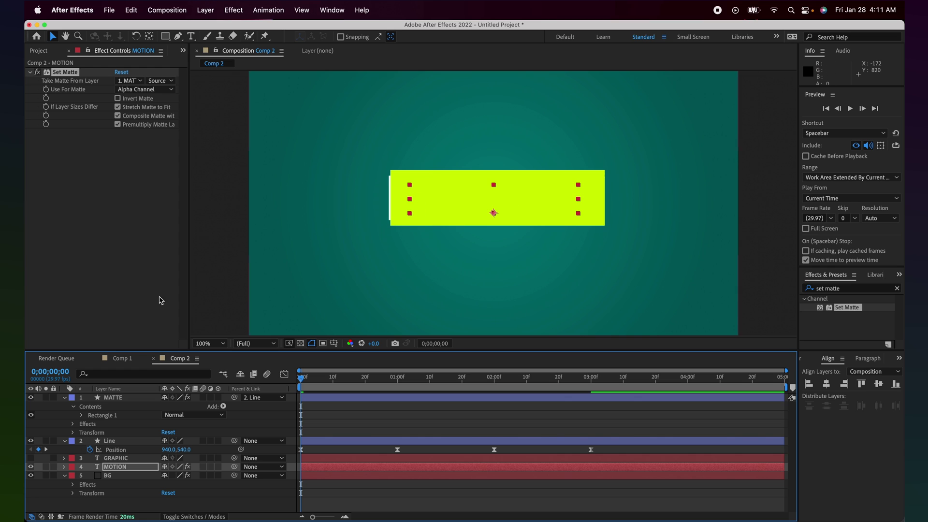
left_click(30, 398)
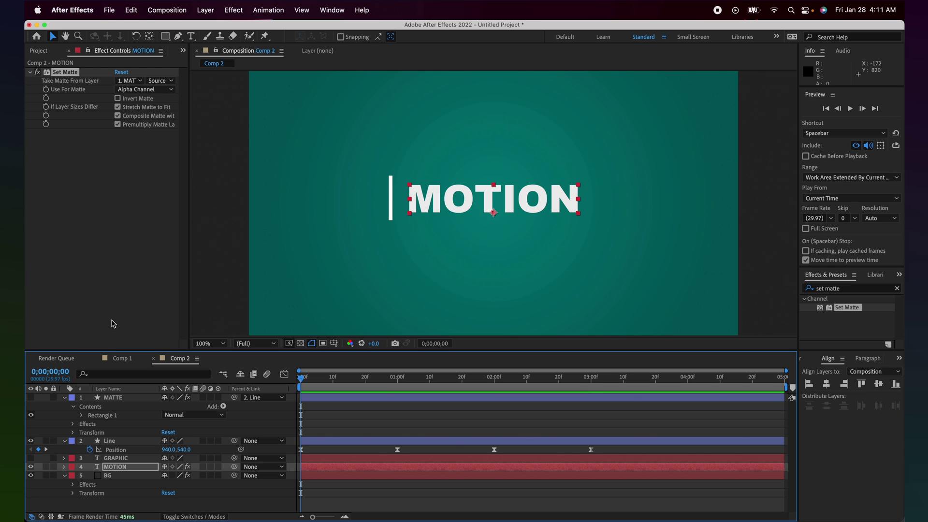
left_click(117, 98)
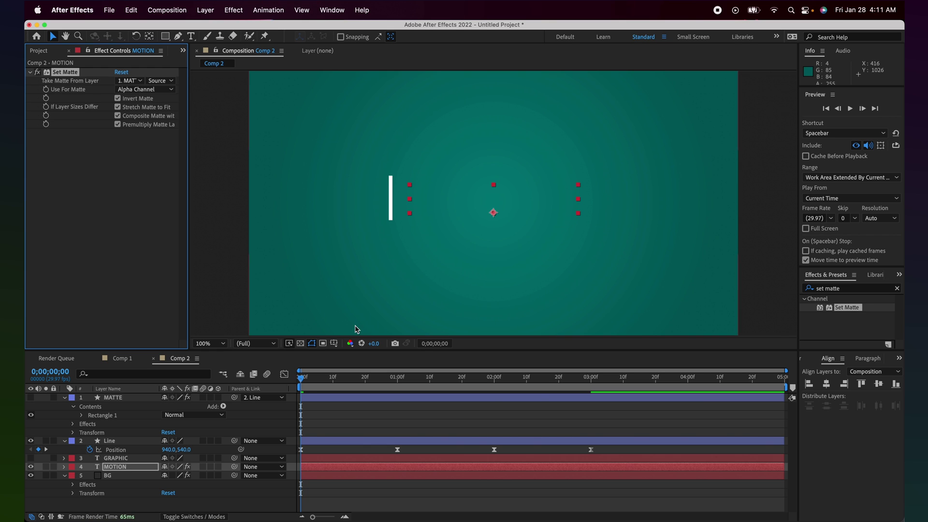
Turn the GRAPHIC layer's visibility back on and scrub through the MOTION-to-GRAPHIC transition.
mouse_move(301, 383)
left_mouse_down()
mouse_move(494, 399)
mouse_move(521, 385)
mouse_move(585, 388)
mouse_move(493, 389)
mouse_move(594, 395)
left_mouse_up()
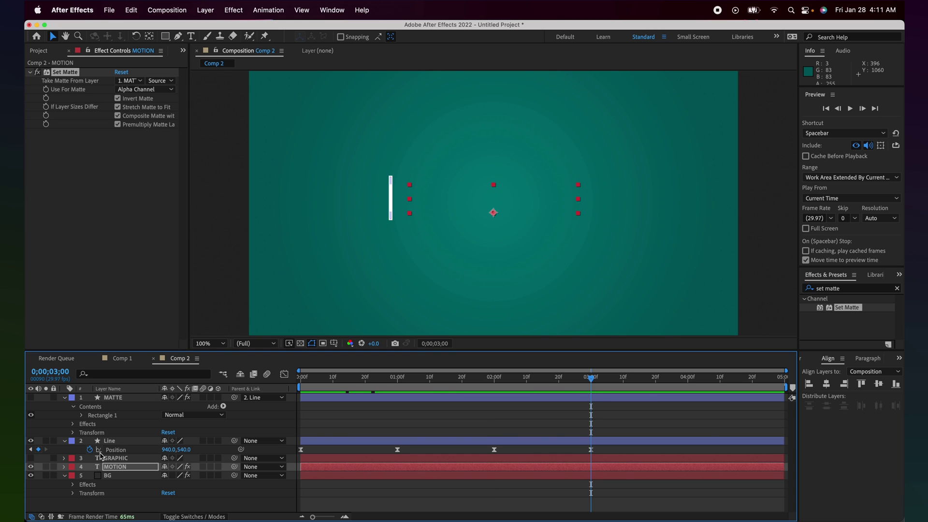
left_click(31, 458)
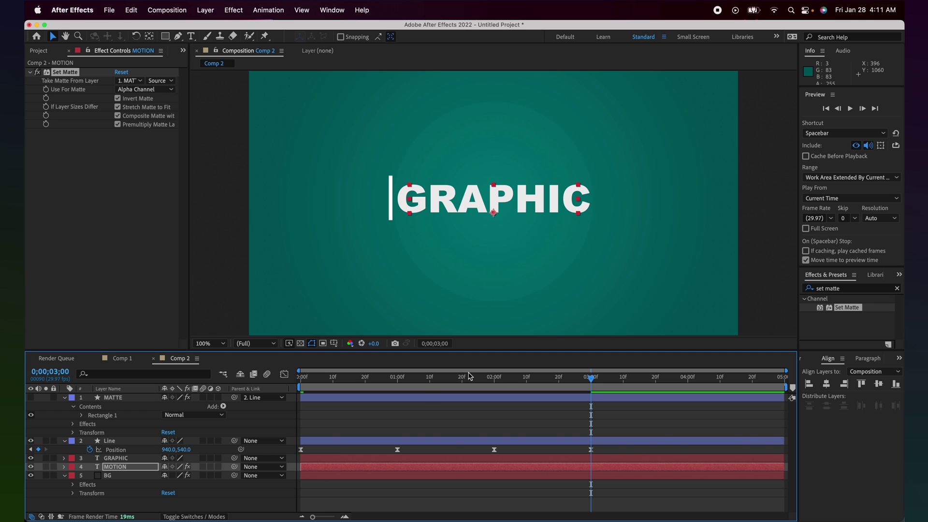
mouse_move(592, 380)
left_mouse_down()
mouse_move(623, 380)
mouse_move(322, 389)
mouse_move(344, 382)
mouse_move(301, 381)
mouse_move(338, 381)
mouse_move(299, 371)
mouse_move(594, 389)
left_mouse_up()
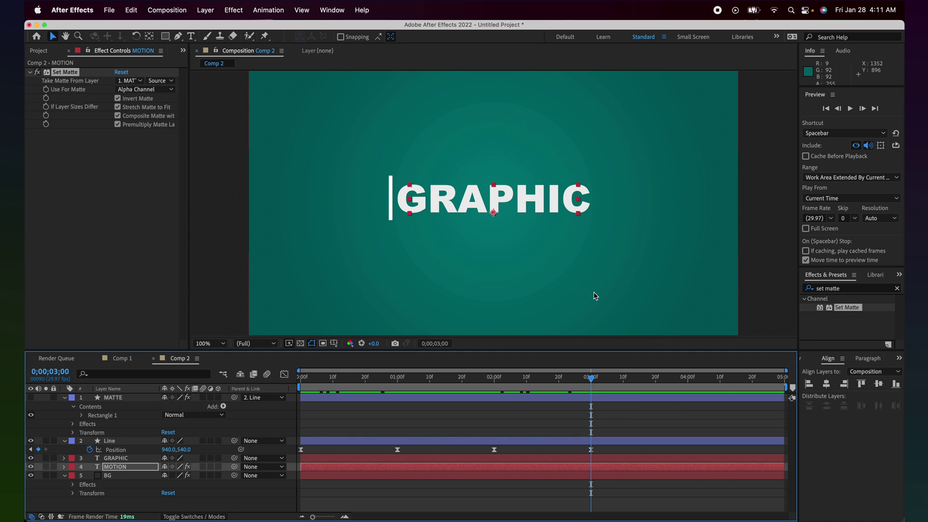
Apply Set Matte to GRAPHIC with Take Matte From Layer set to 1. MATTE, then scrub to check.
left_click(843, 321)
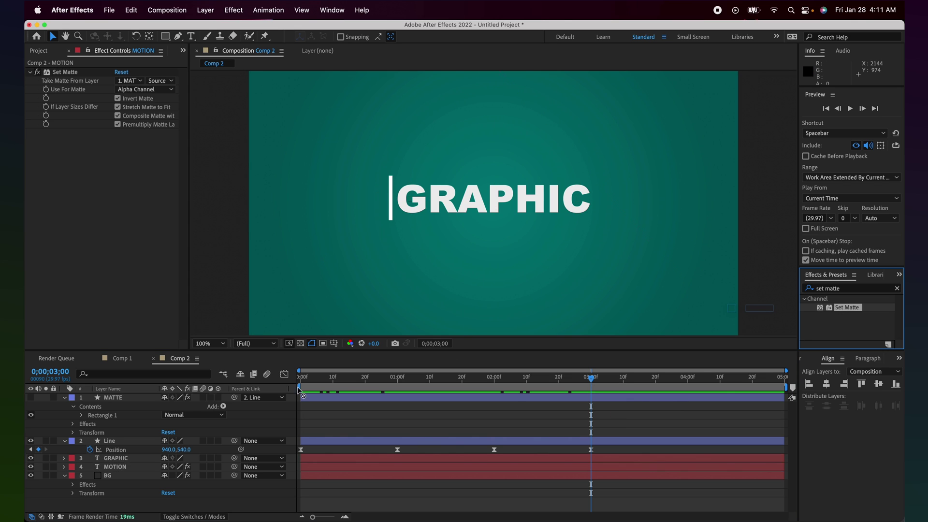
left_click_drag(125, 457, 125, 457)
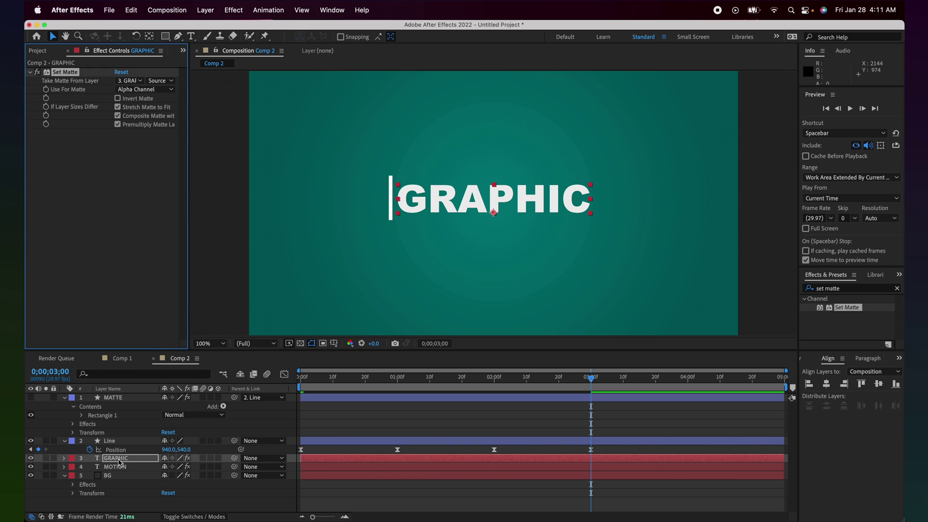
left_click(129, 81)
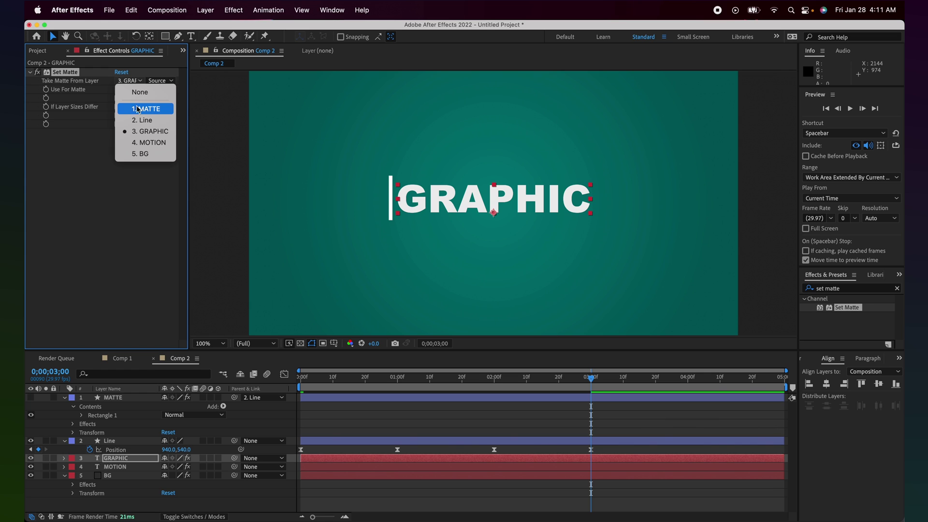
left_click(138, 112)
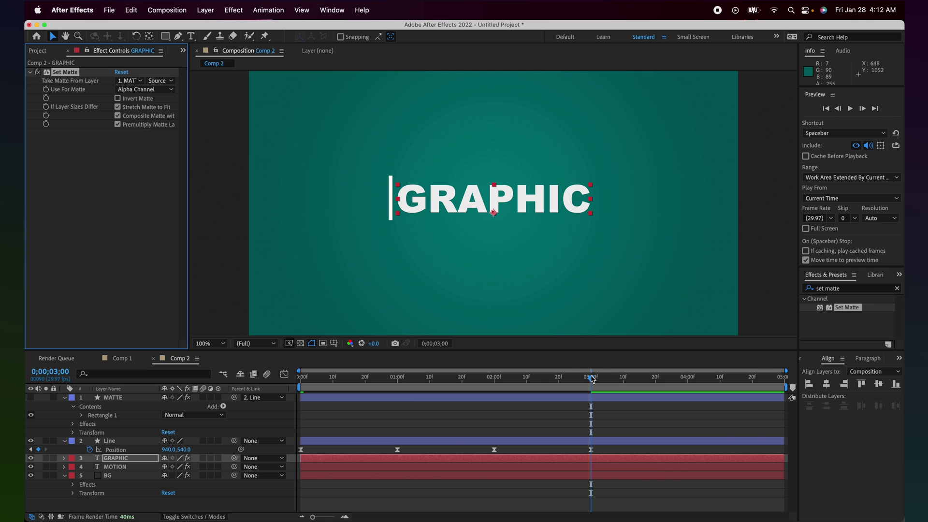
left_click_drag(592, 379, 273, 393)
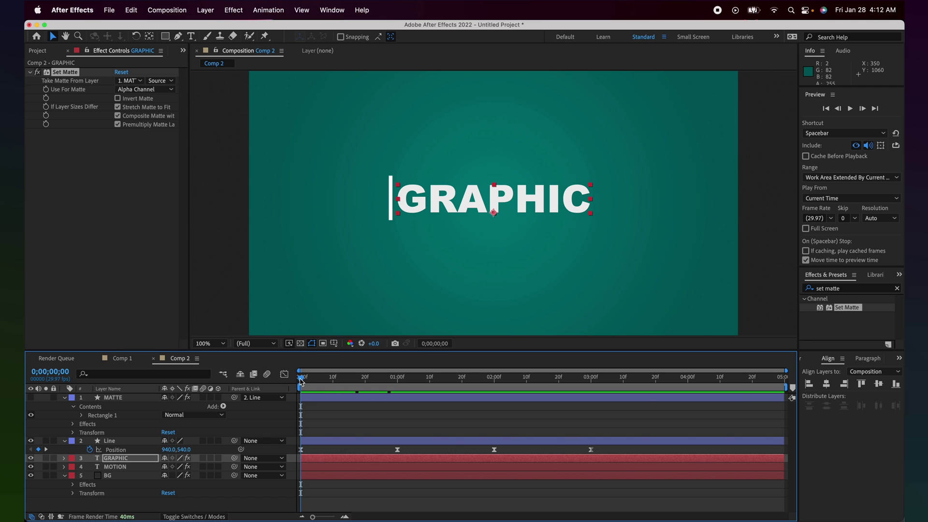
left_click_drag(301, 382, 285, 370)
Move the GRAPHIC layer to start near 2 seconds and end the work area around 0;00;04;04.
left_click_drag(315, 461, 446, 459)
left_click_drag(487, 460, 507, 458)
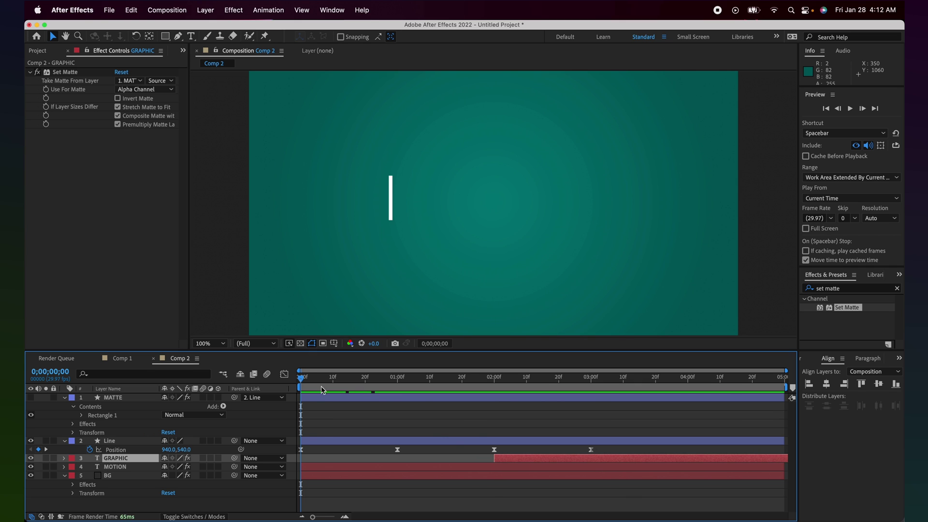
mouse_move(301, 380)
left_mouse_down()
mouse_move(486, 401)
mouse_move(583, 404)
mouse_move(600, 386)
mouse_move(761, 404)
mouse_move(294, 385)
left_mouse_up()
left_click_drag(785, 389, 701, 384)
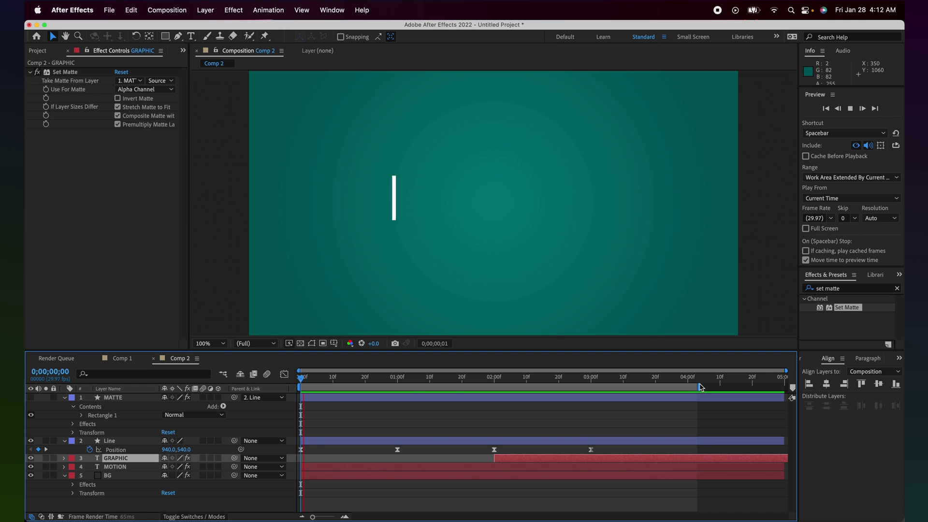